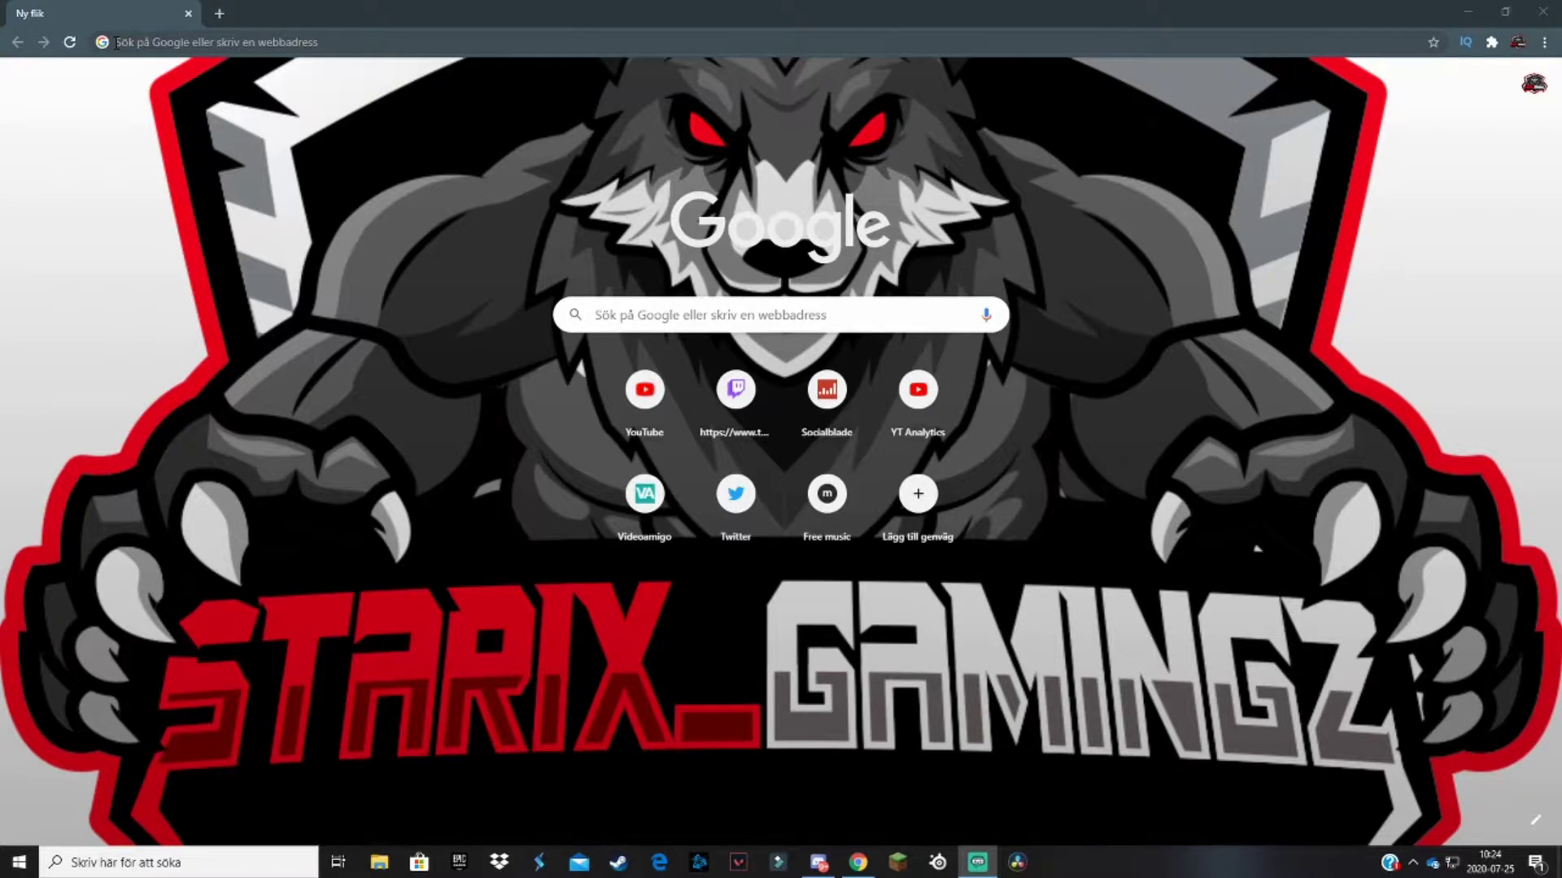
# Step: Go to streamlabs.com through the address-bar autocomplete and open its login page
pyautogui.click(206, 42)
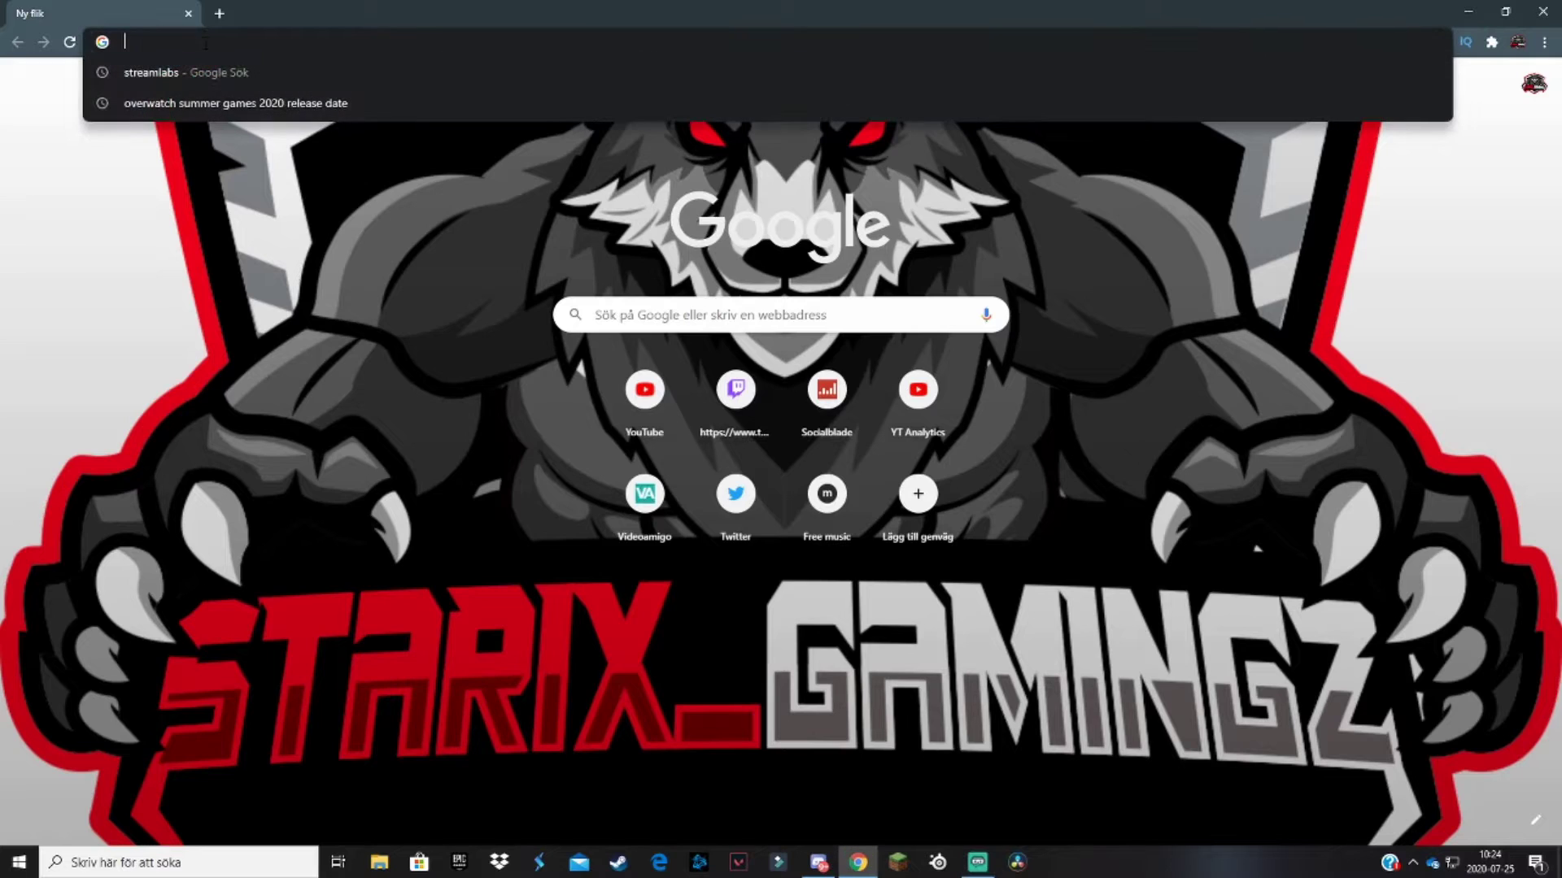
pyautogui.write('streamlabs.com')
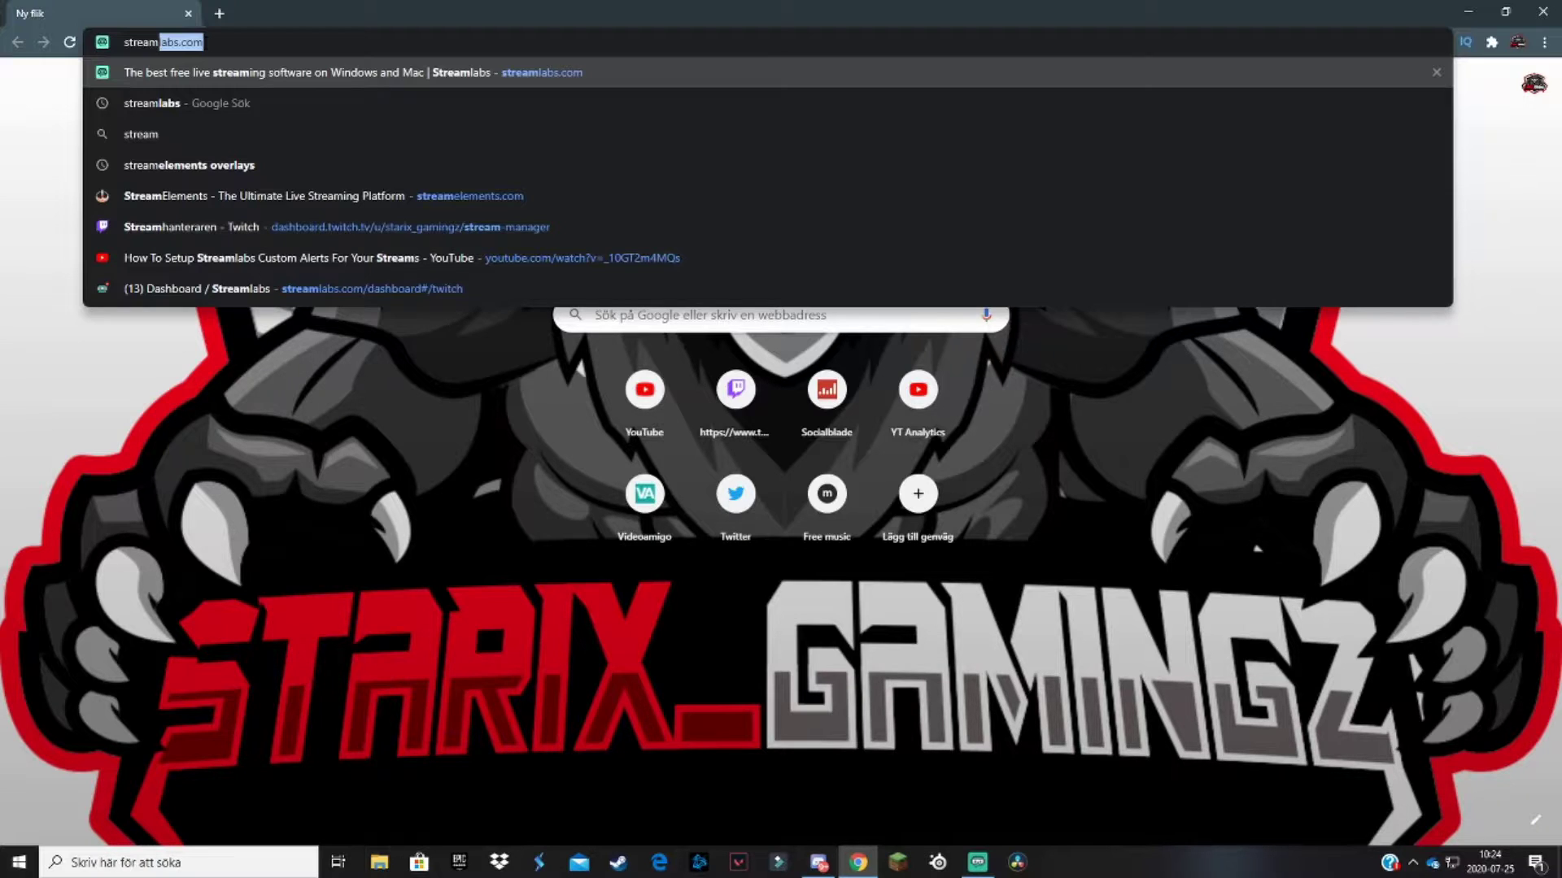
pyautogui.press('Return')
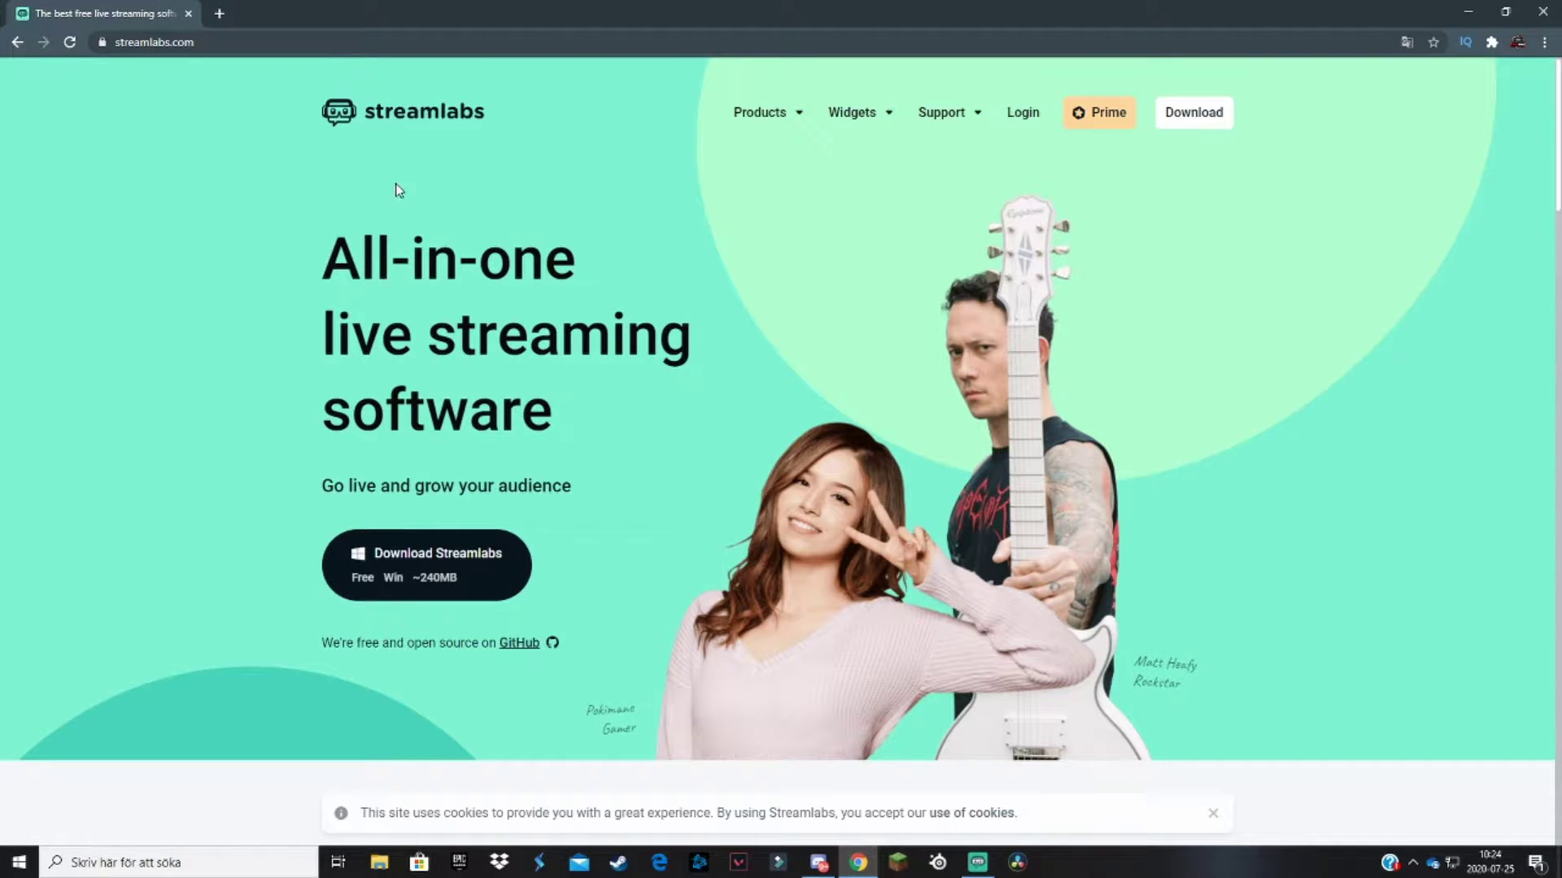
pyautogui.click(1023, 112)
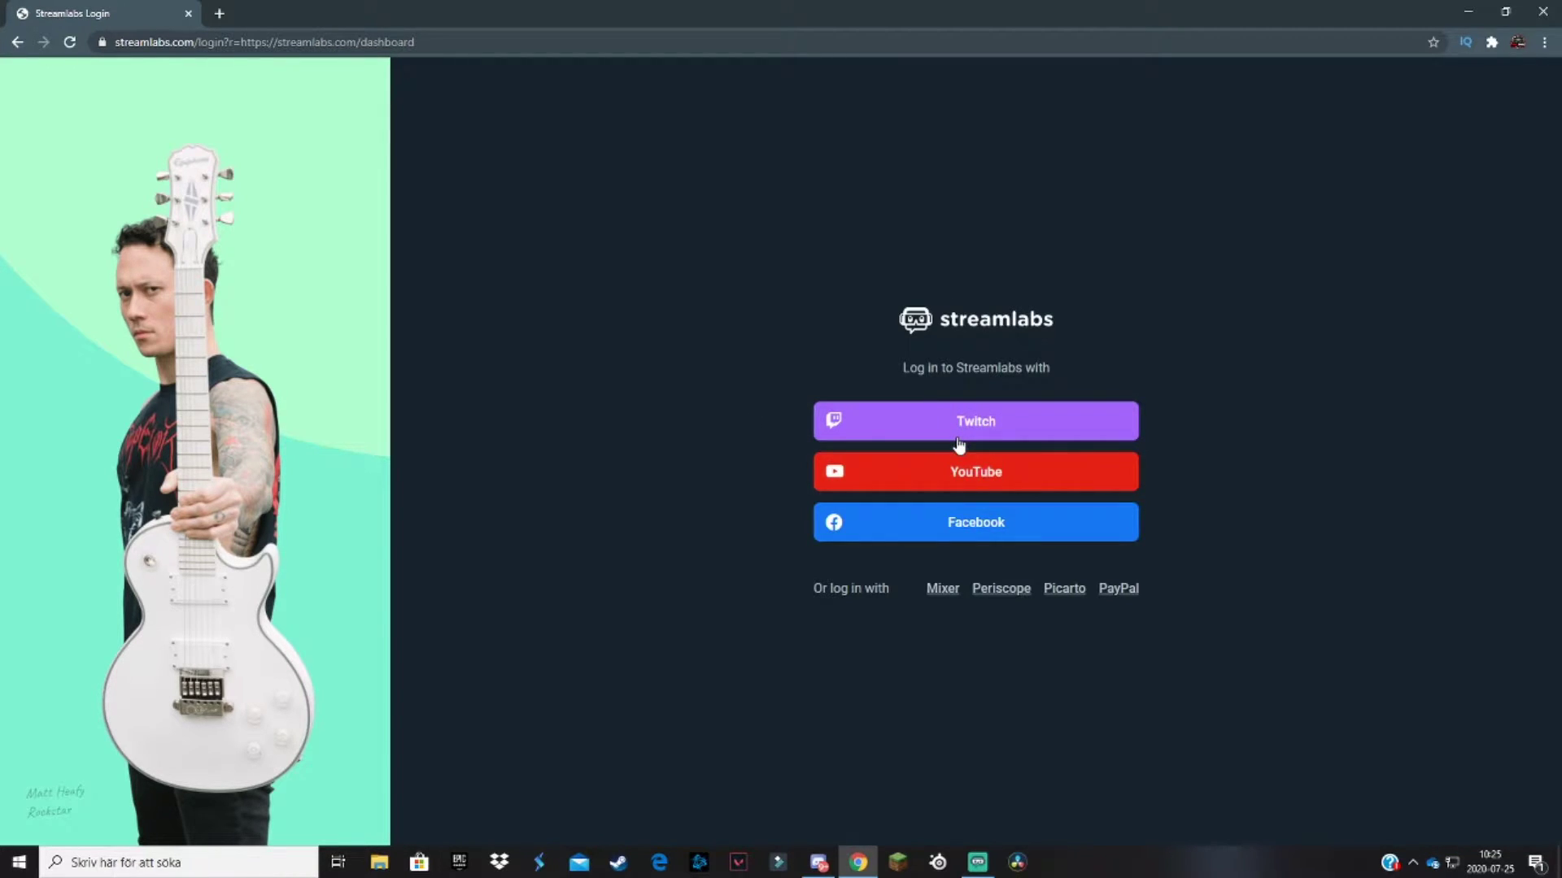
# Step: Sign in to Streamlabs with the streaming account and go to Donation Settings
pyautogui.click(984, 479)
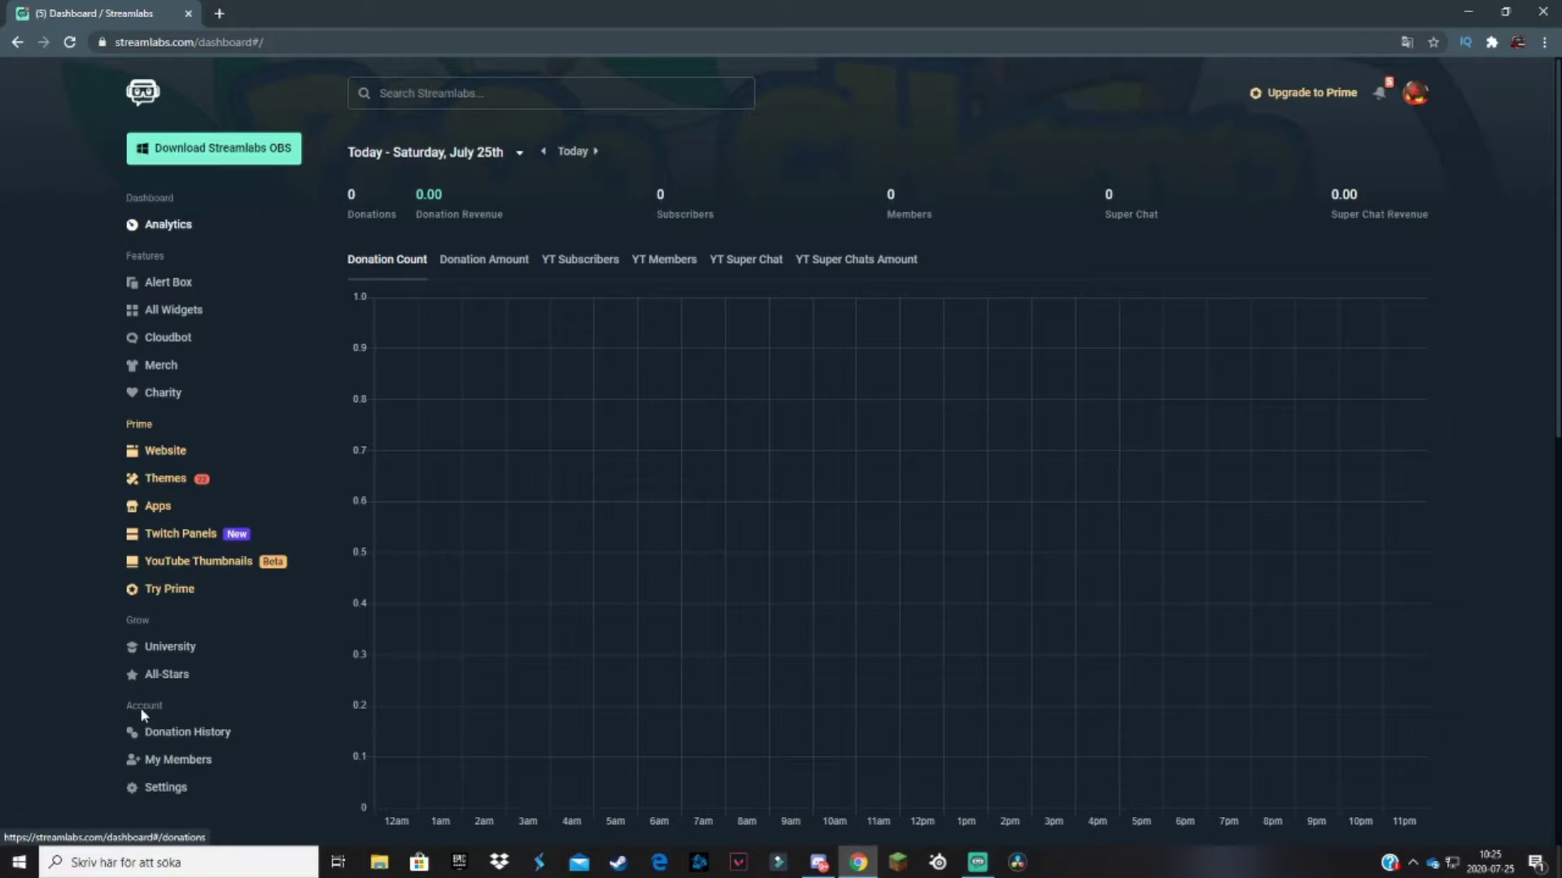
pyautogui.click(161, 789)
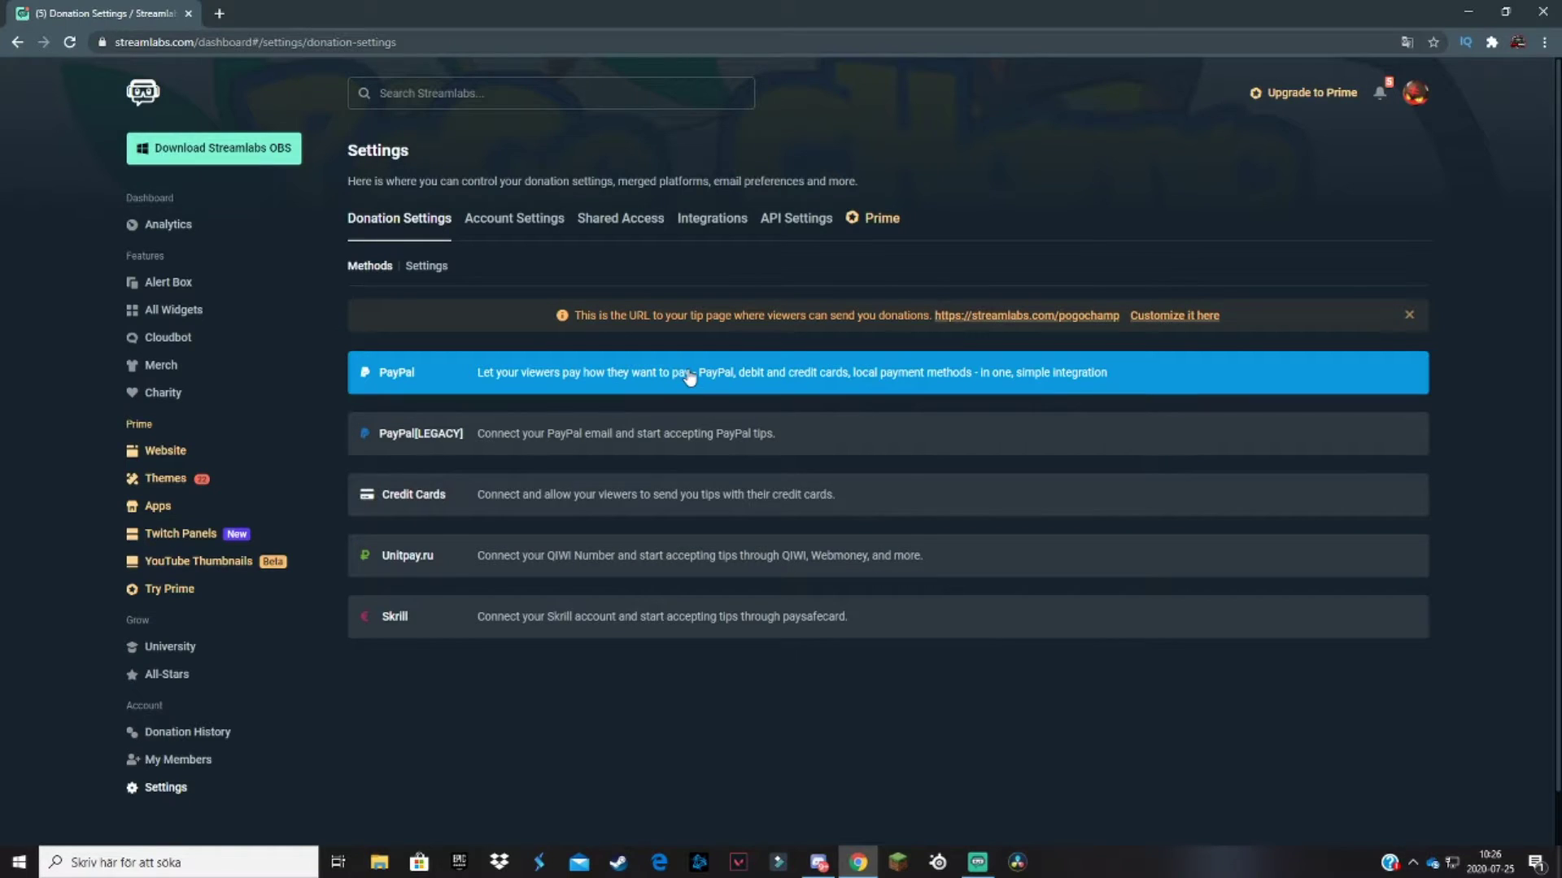
# Step: Select PayPal under Donation Settings methods to bring up the Connect PayPal prompt
pyautogui.click(713, 379)
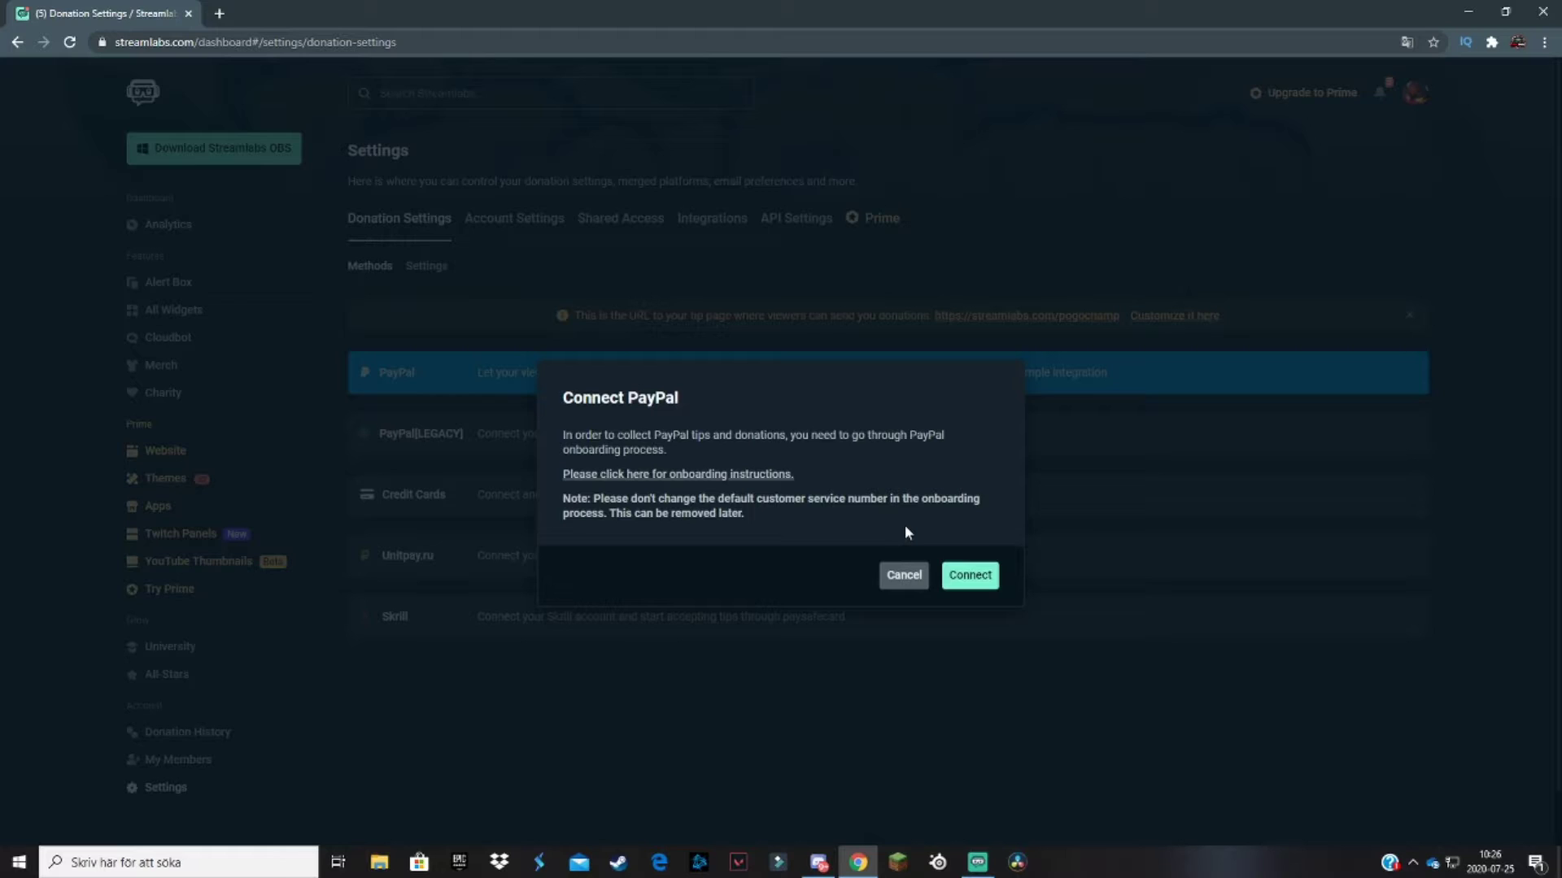
# Step: Begin PayPal signup with Sweden as the country, then back out to the donation methods
pyautogui.click(967, 576)
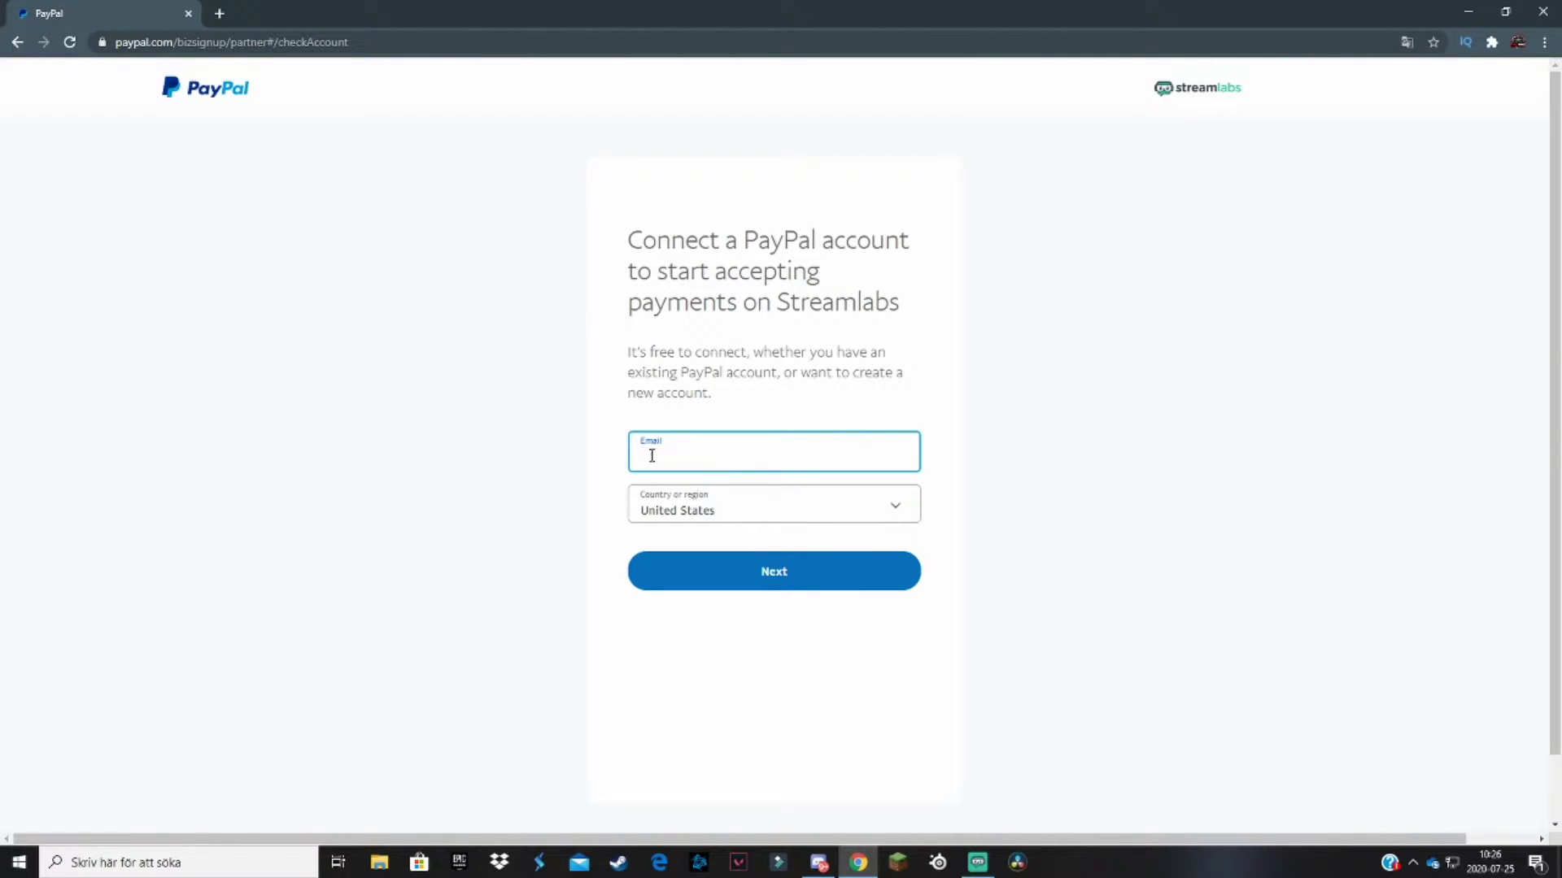
pyautogui.click(732, 506)
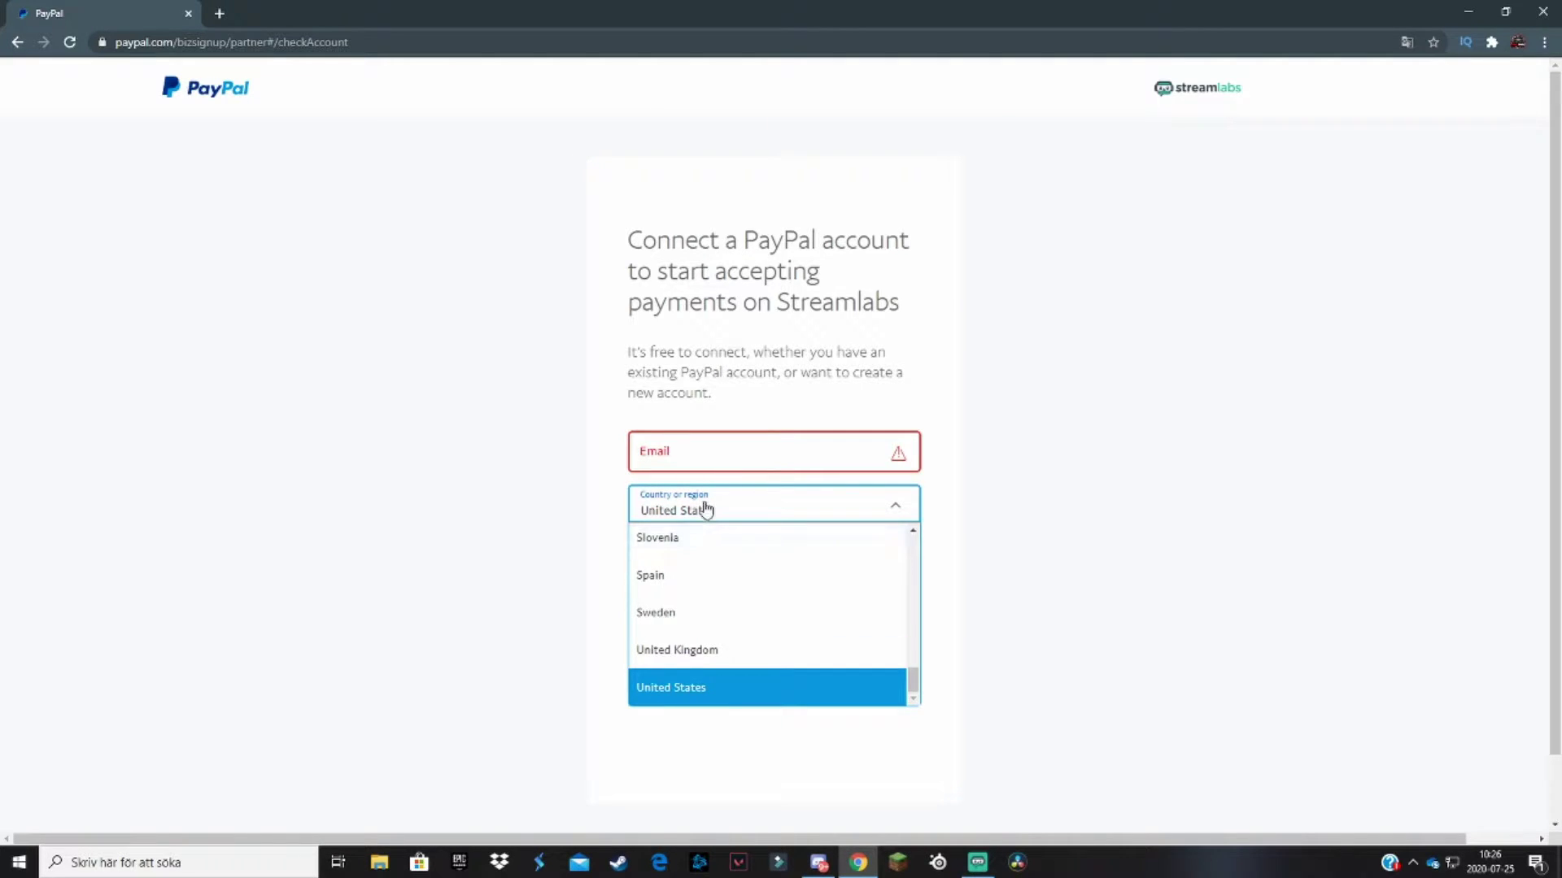
pyautogui.click(724, 630)
pyautogui.click(589, 523)
pyautogui.click(733, 442)
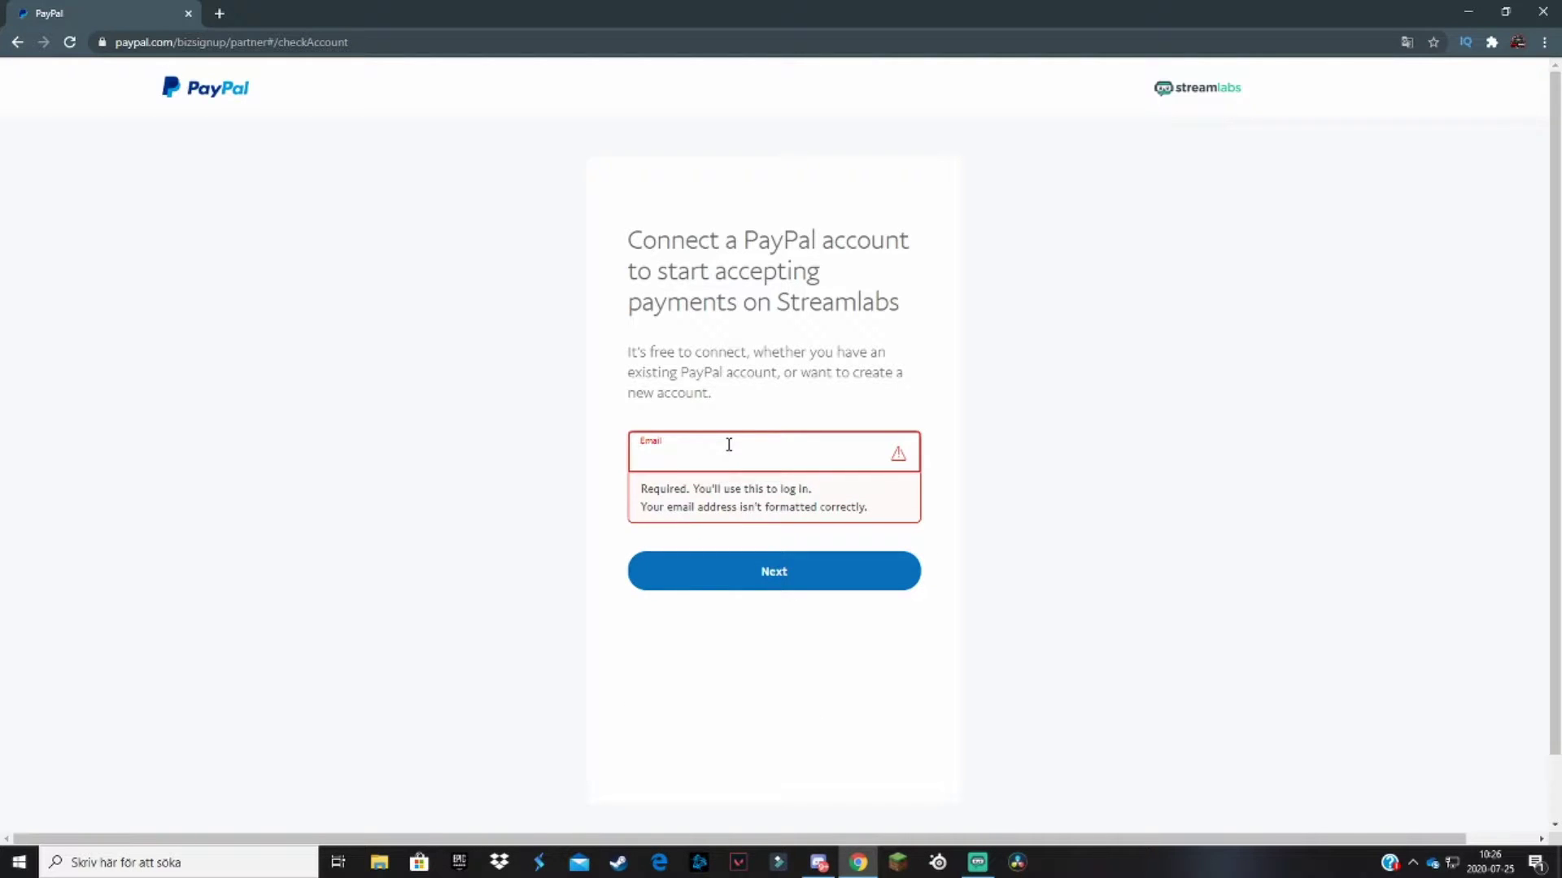
pyautogui.hotkey('alt', 'Left')
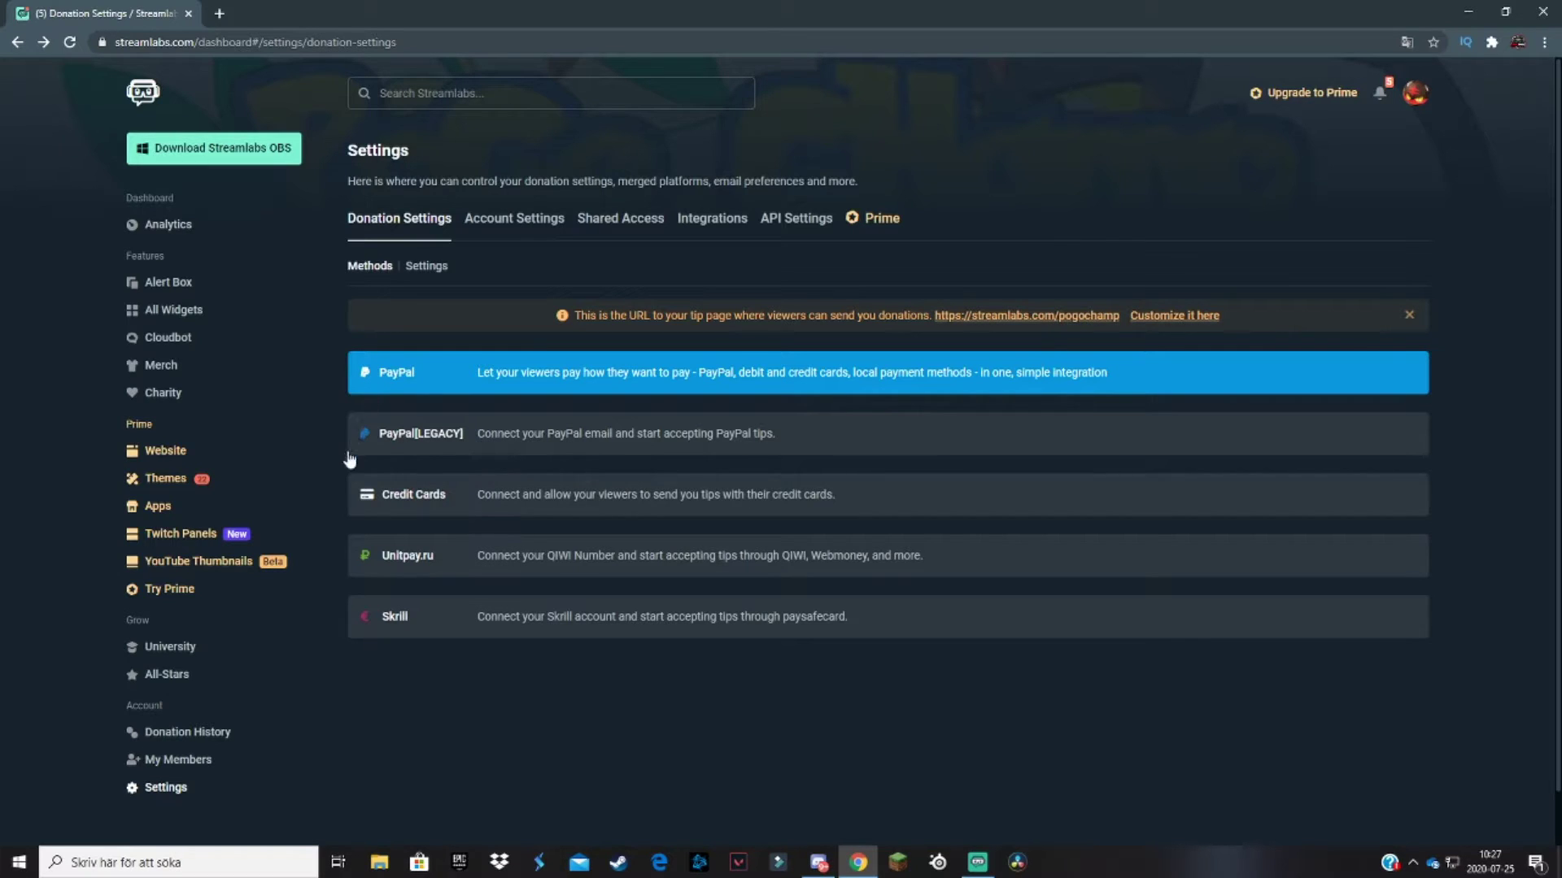
# Step: Try enabling Credit Card donations, check the verification notice, and open the donation Settings sub-tab
pyautogui.moveTo(346, 374); pyautogui.dragTo(732, 377)
pyautogui.click(736, 380)
pyautogui.click(623, 501)
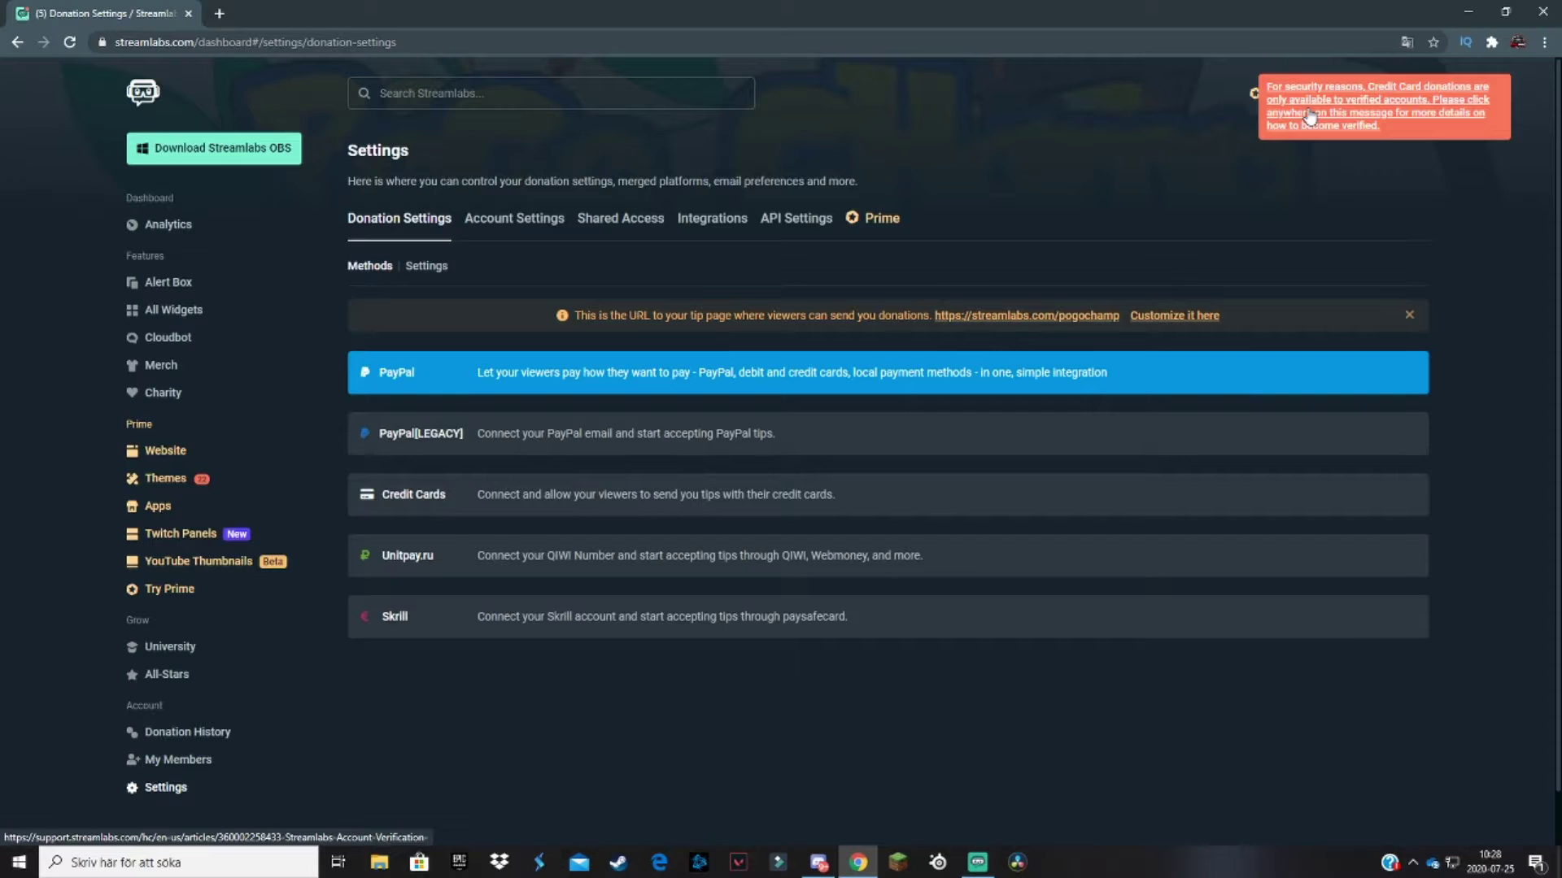
pyautogui.click(1383, 127)
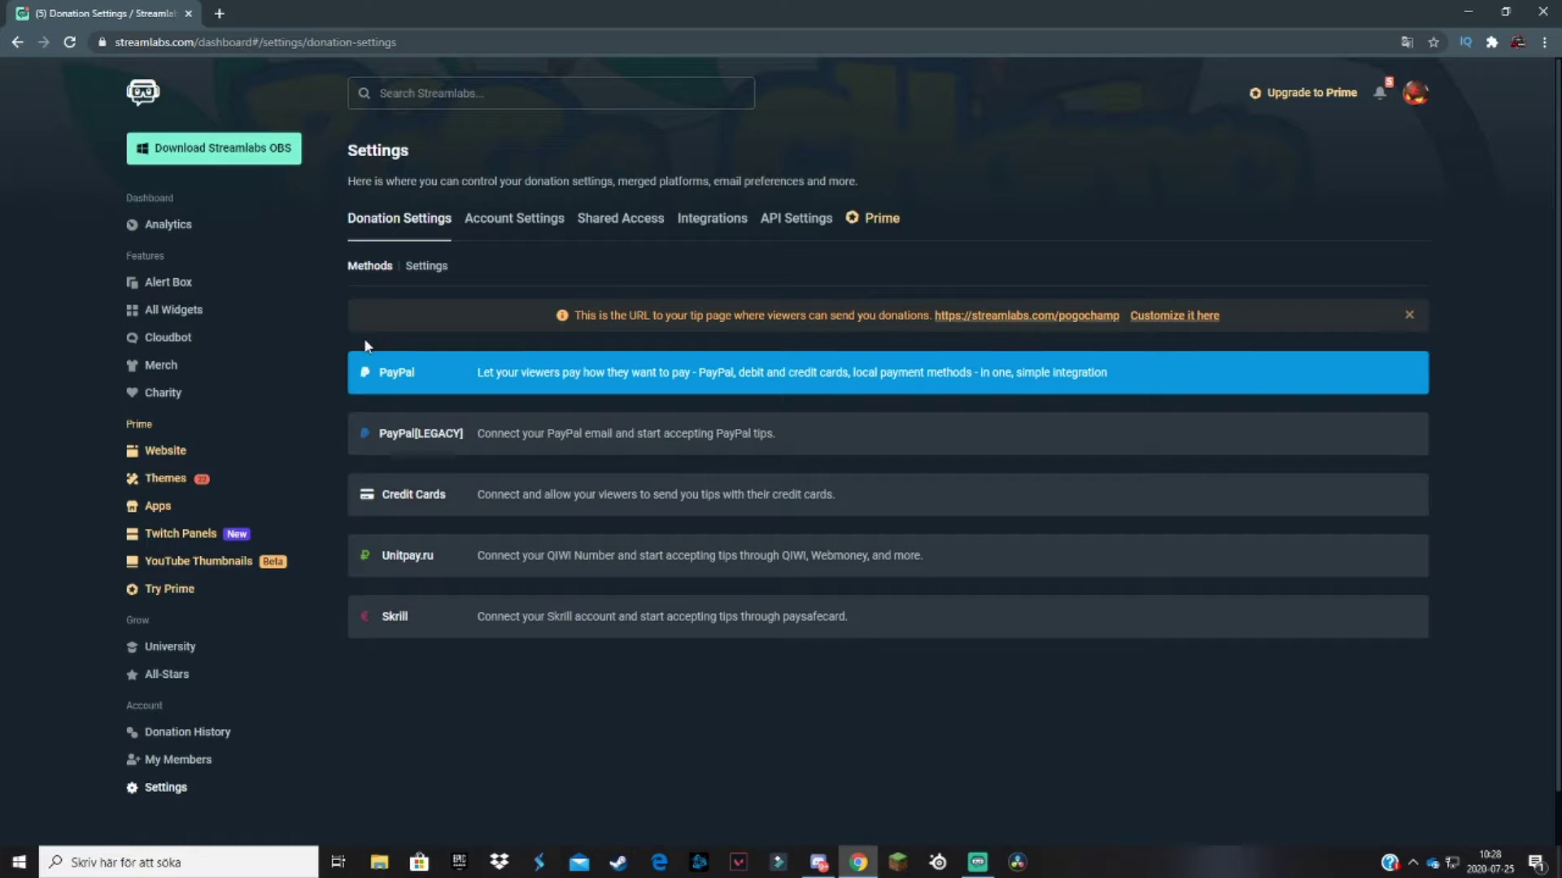
pyautogui.click(426, 268)
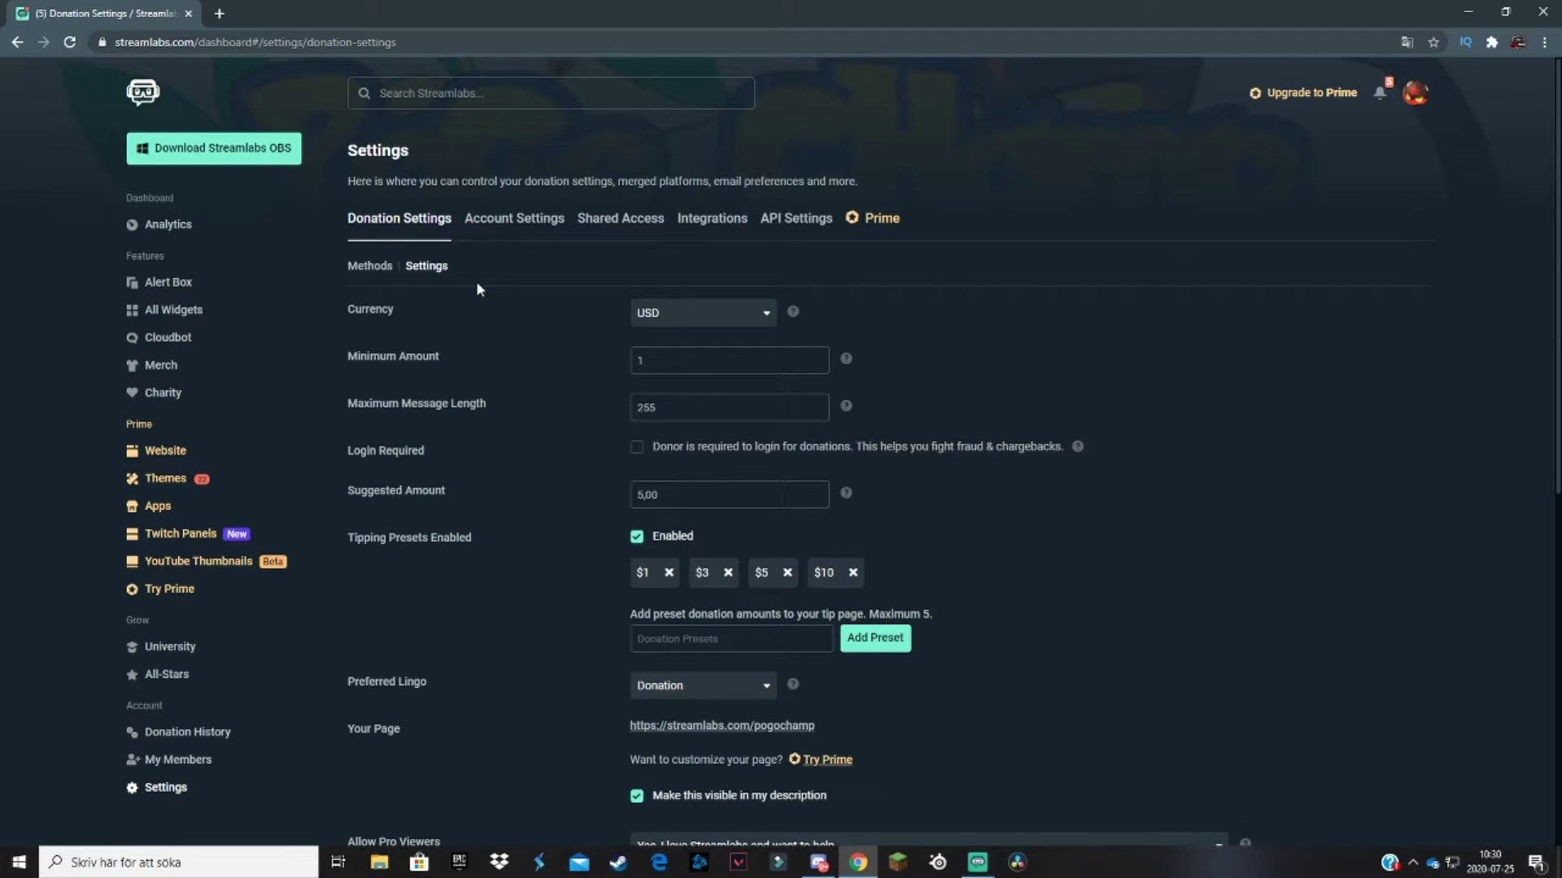
pyautogui.click(723, 317)
pyautogui.scroll(-5, 687, 455)
pyautogui.scroll(-2, 701, 443)
pyautogui.click(1104, 342)
pyautogui.moveTo(652, 360); pyautogui.dragTo(629, 366)
pyautogui.click(641, 361)
pyautogui.write('5')
pyautogui.click(637, 448)
# Step: Turn Login Required off and inspect the 5,00 suggested amount
pyautogui.click(637, 447)
pyautogui.moveTo(652, 495); pyautogui.dragTo(638, 495)
pyautogui.hotkey('ctrl', 'a')
pyautogui.click(585, 530)
pyautogui.moveTo(355, 545); pyautogui.dragTo(476, 537)
pyautogui.click(486, 543)
# Step: Open the Preferred Lingo dropdown listing Donation, Tip and Custom
pyautogui.moveTo(347, 681); pyautogui.dragTo(417, 683)
pyautogui.click(432, 680)
pyautogui.click(696, 686)
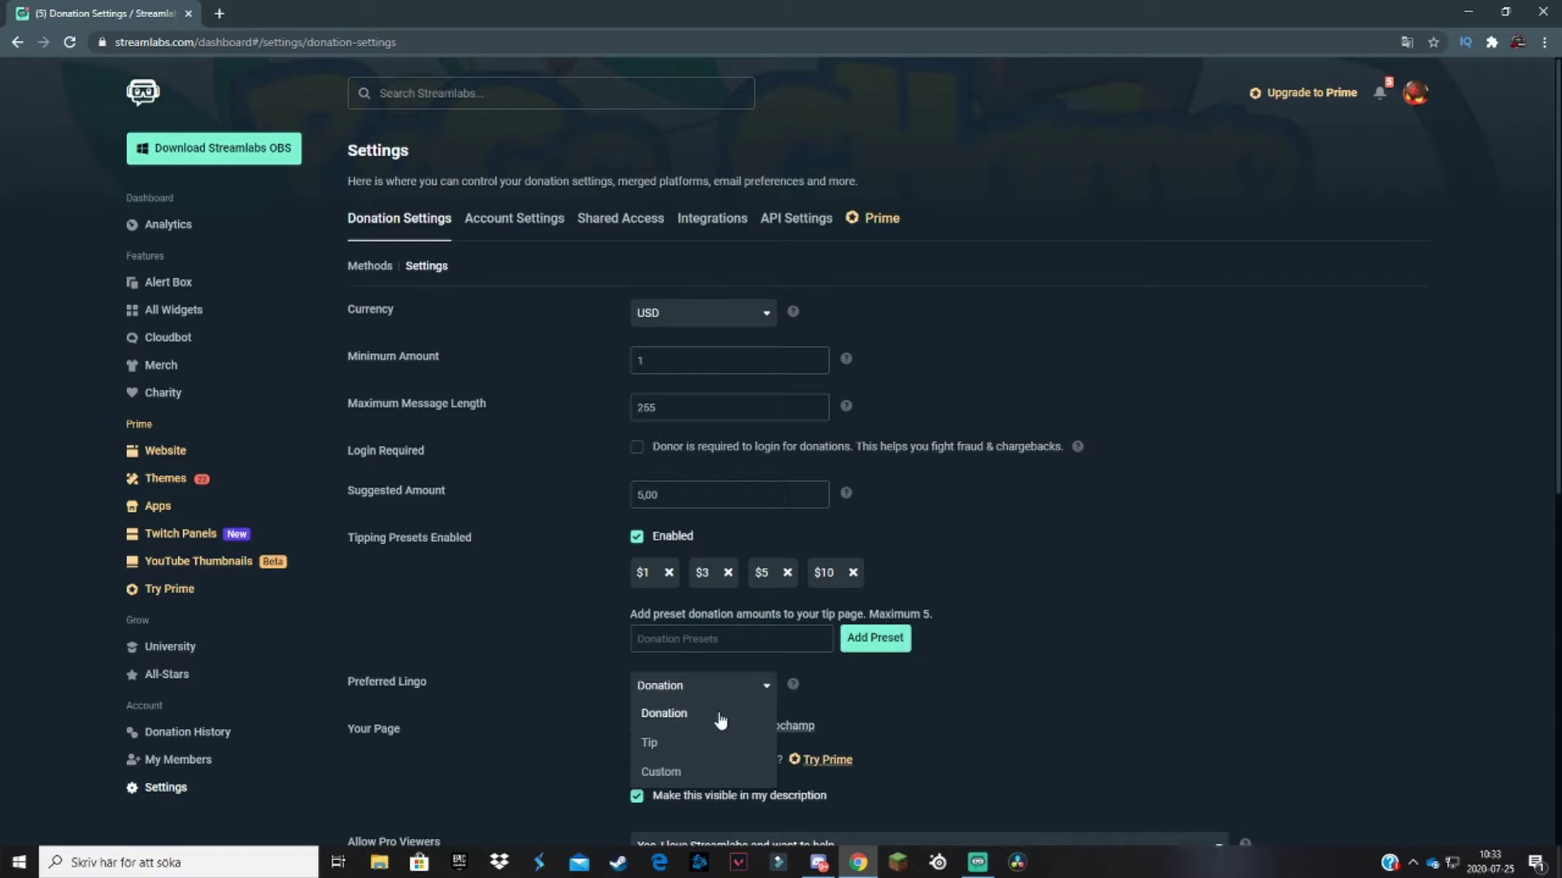
# Step: Try a Custom lingo 'fefs', revert Preferred Lingo to Donation, and scroll to Save Settings
pyautogui.click(716, 771)
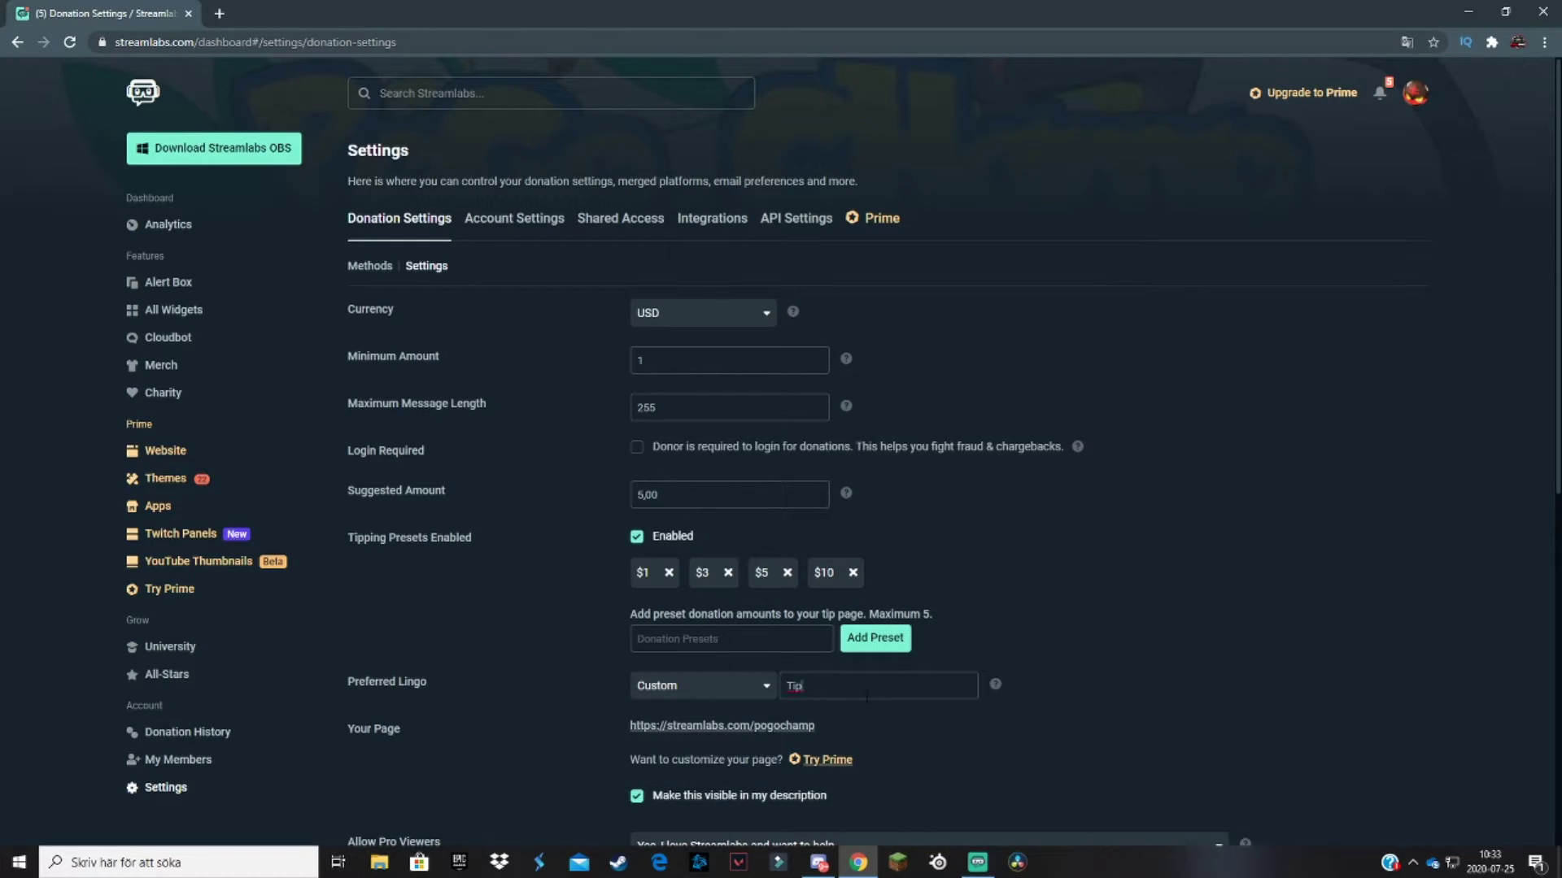
pyautogui.press('BackSpace')
pyautogui.press('BackSpace')
pyautogui.press('BackSpace')
pyautogui.write('fefs')
pyautogui.click(701, 688)
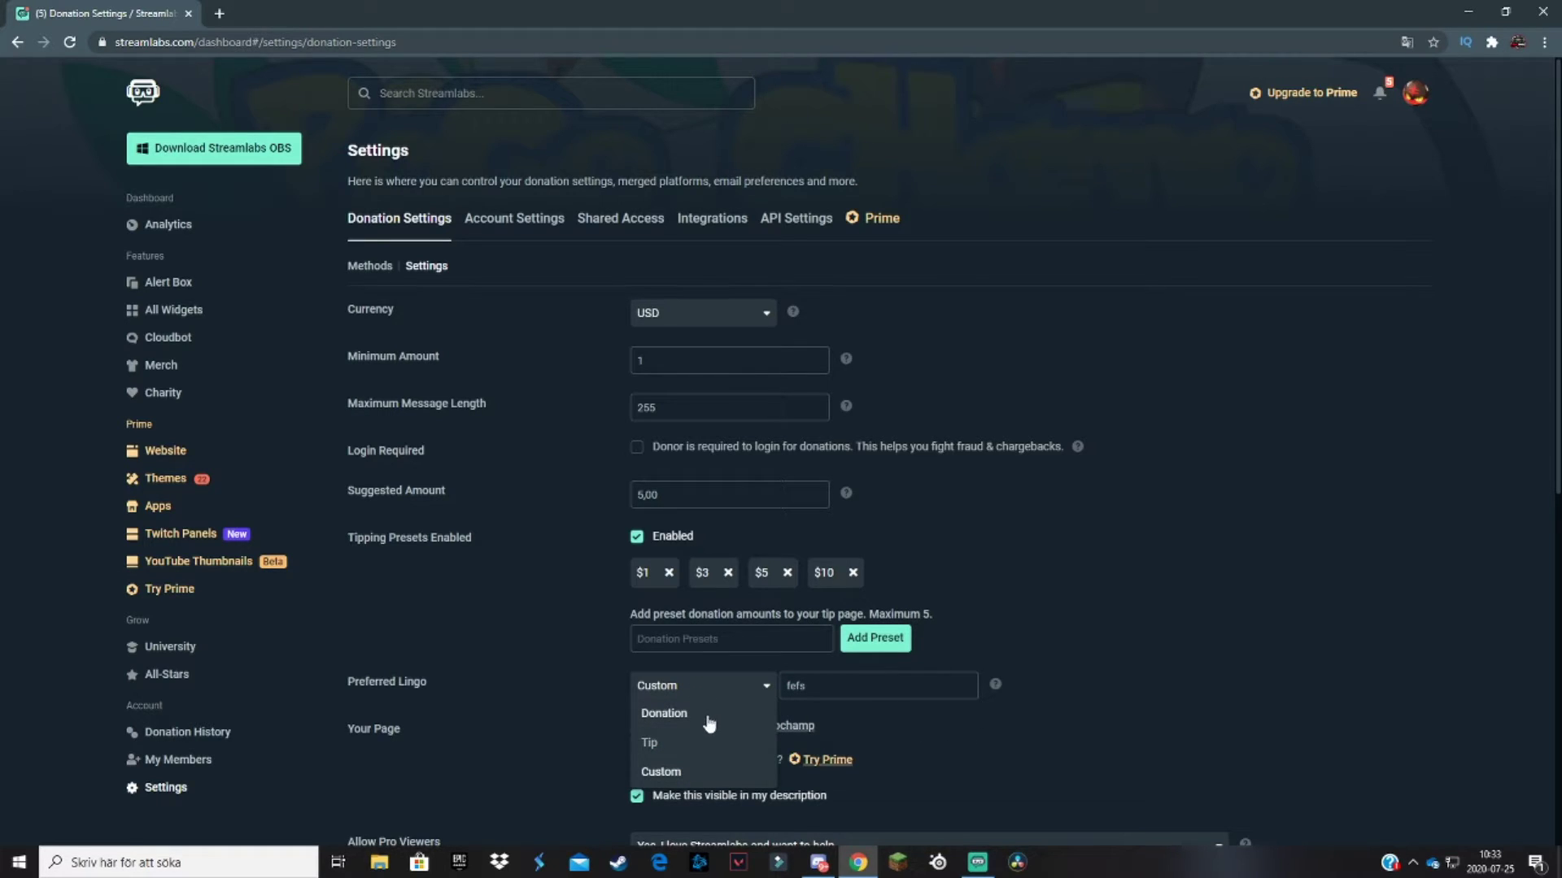
pyautogui.click(711, 721)
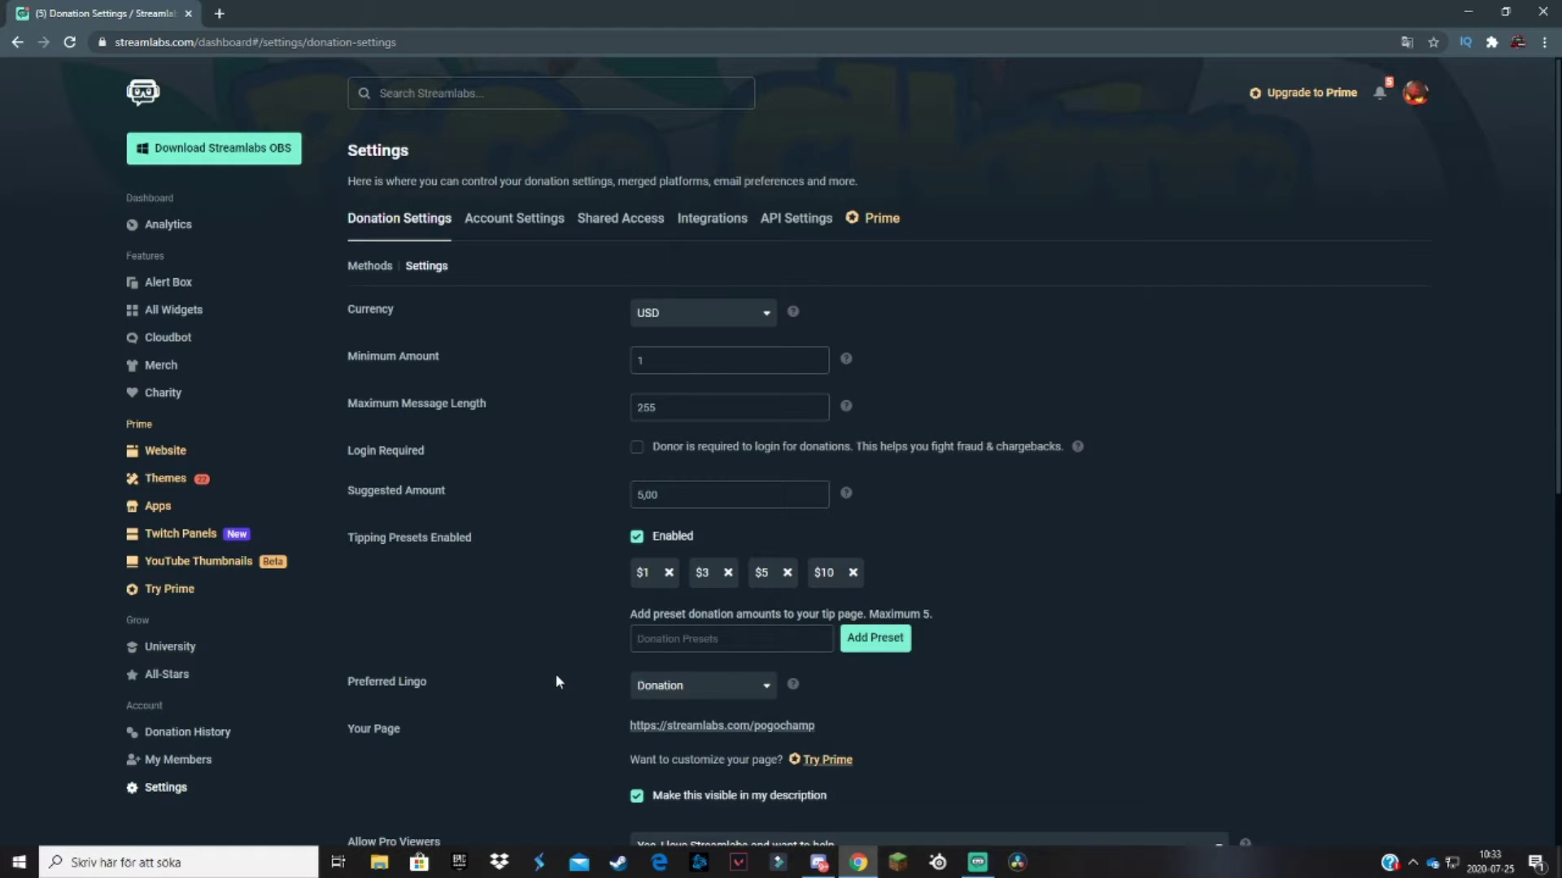
pyautogui.scroll(-1, 549, 649)
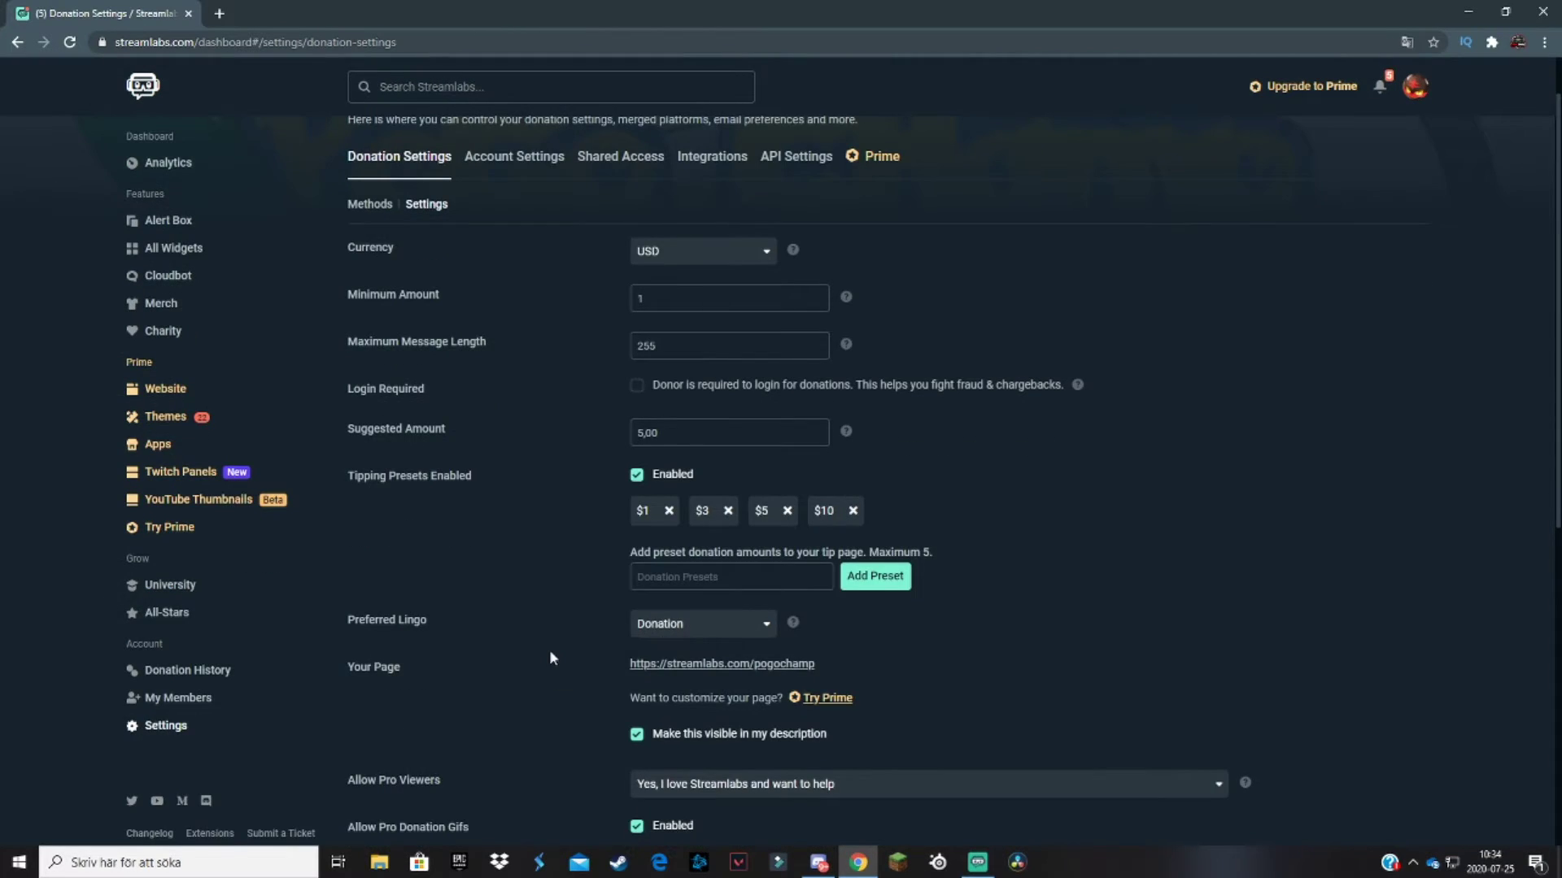
pyautogui.scroll(-3, 549, 649)
pyautogui.scroll(-4, 550, 653)
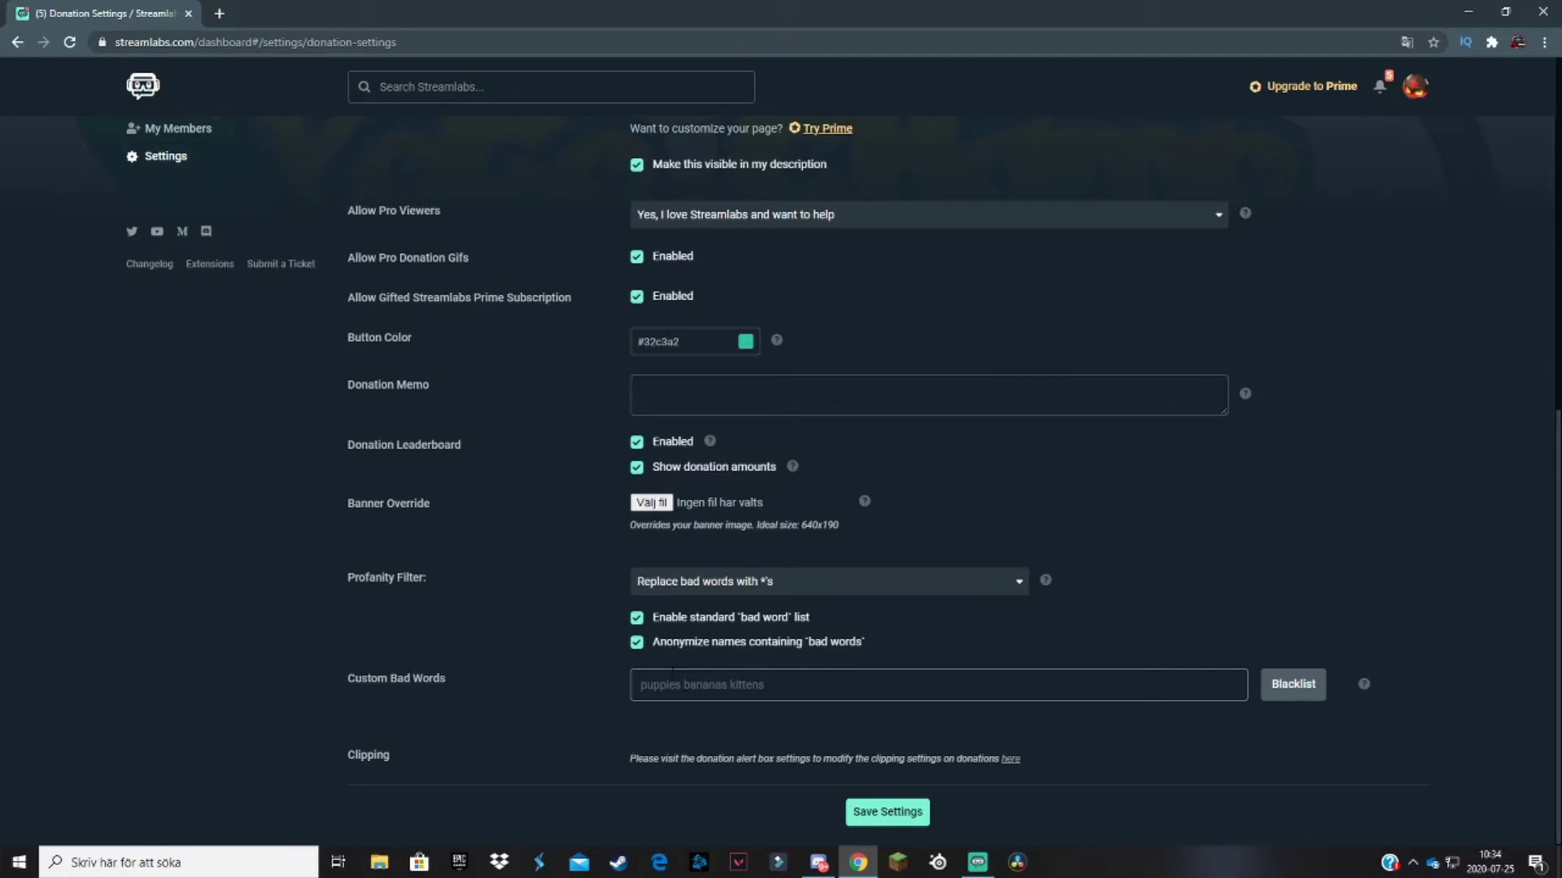
# Step: Select and copy the Your Page donation link, then open a new browser tab
pyautogui.scroll(1, 512, 603)
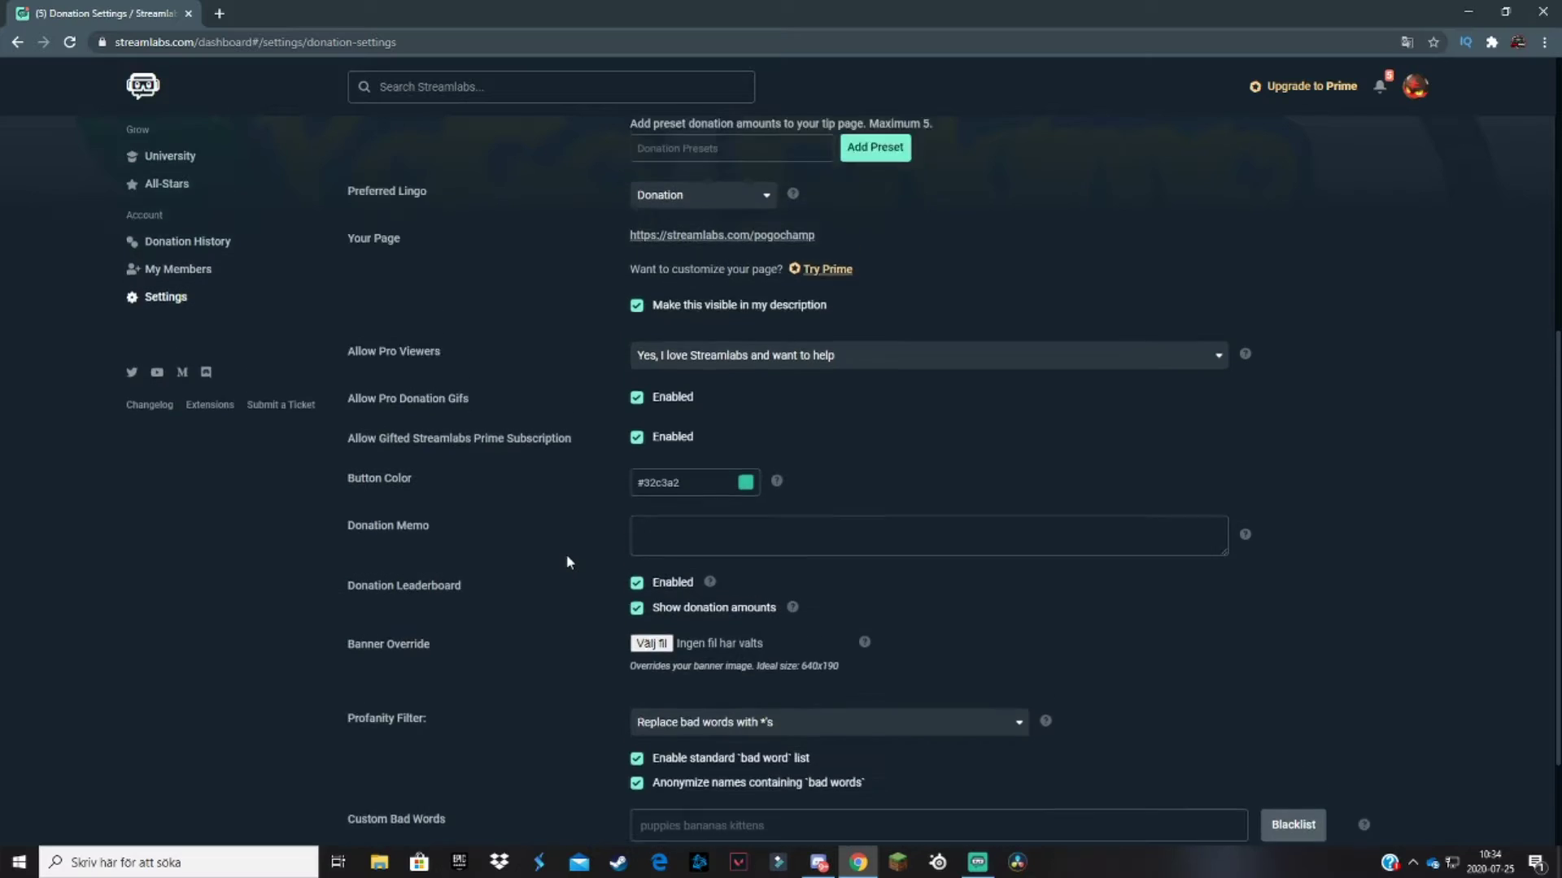
pyautogui.scroll(3, 566, 556)
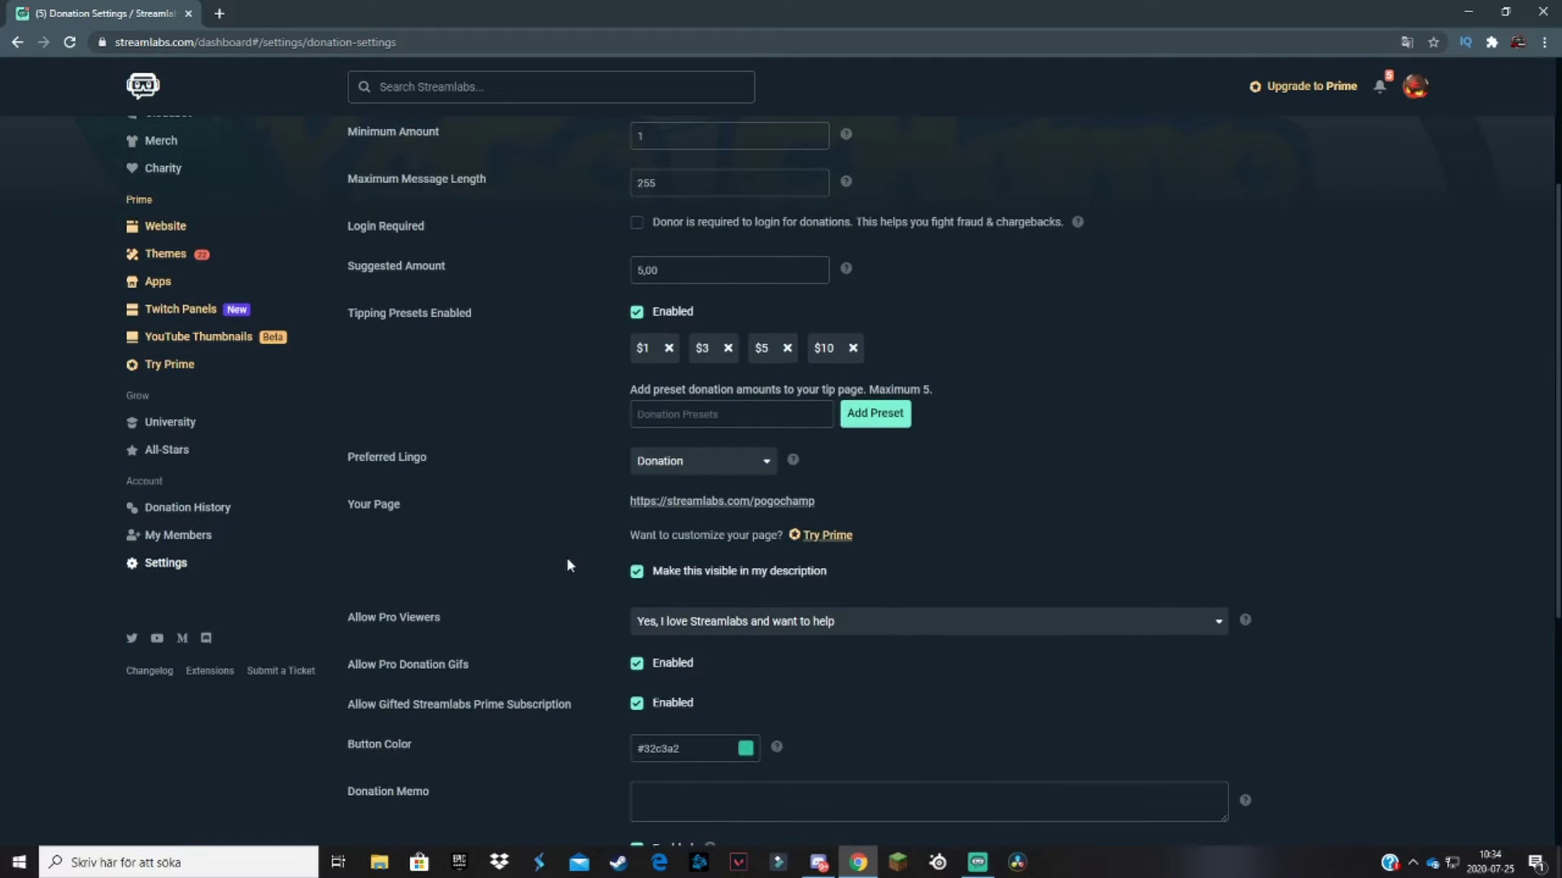
pyautogui.moveTo(821, 495); pyautogui.dragTo(635, 502)
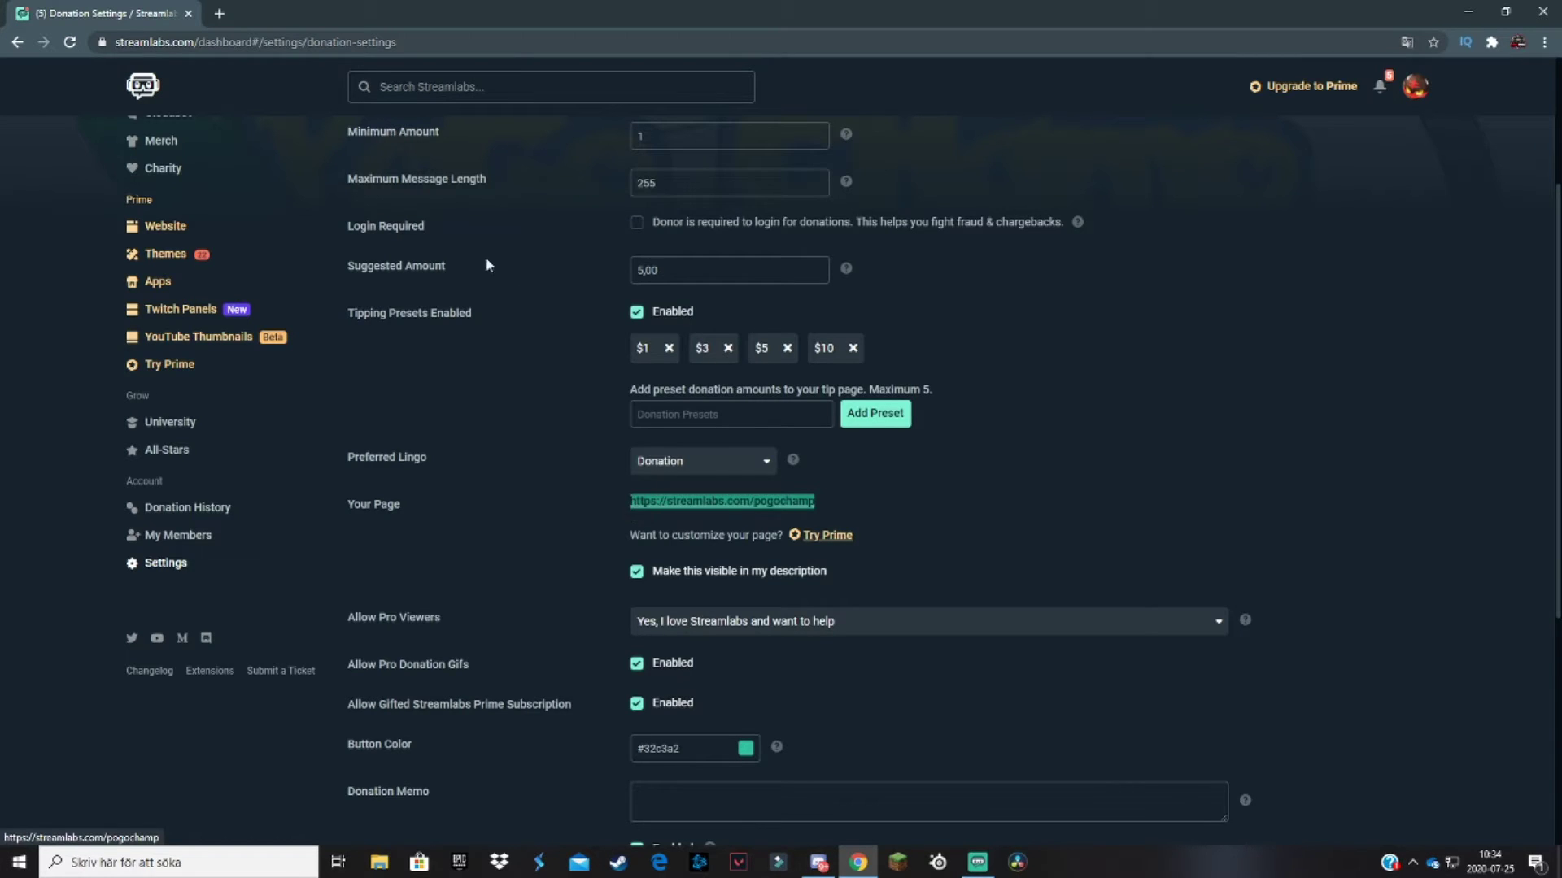
pyautogui.click(218, 13)
# Step: Load the pasted tip page URL and scroll through the PoGo Champ donation page
pyautogui.write('https://streamlabs.com/pogochamp/tip')
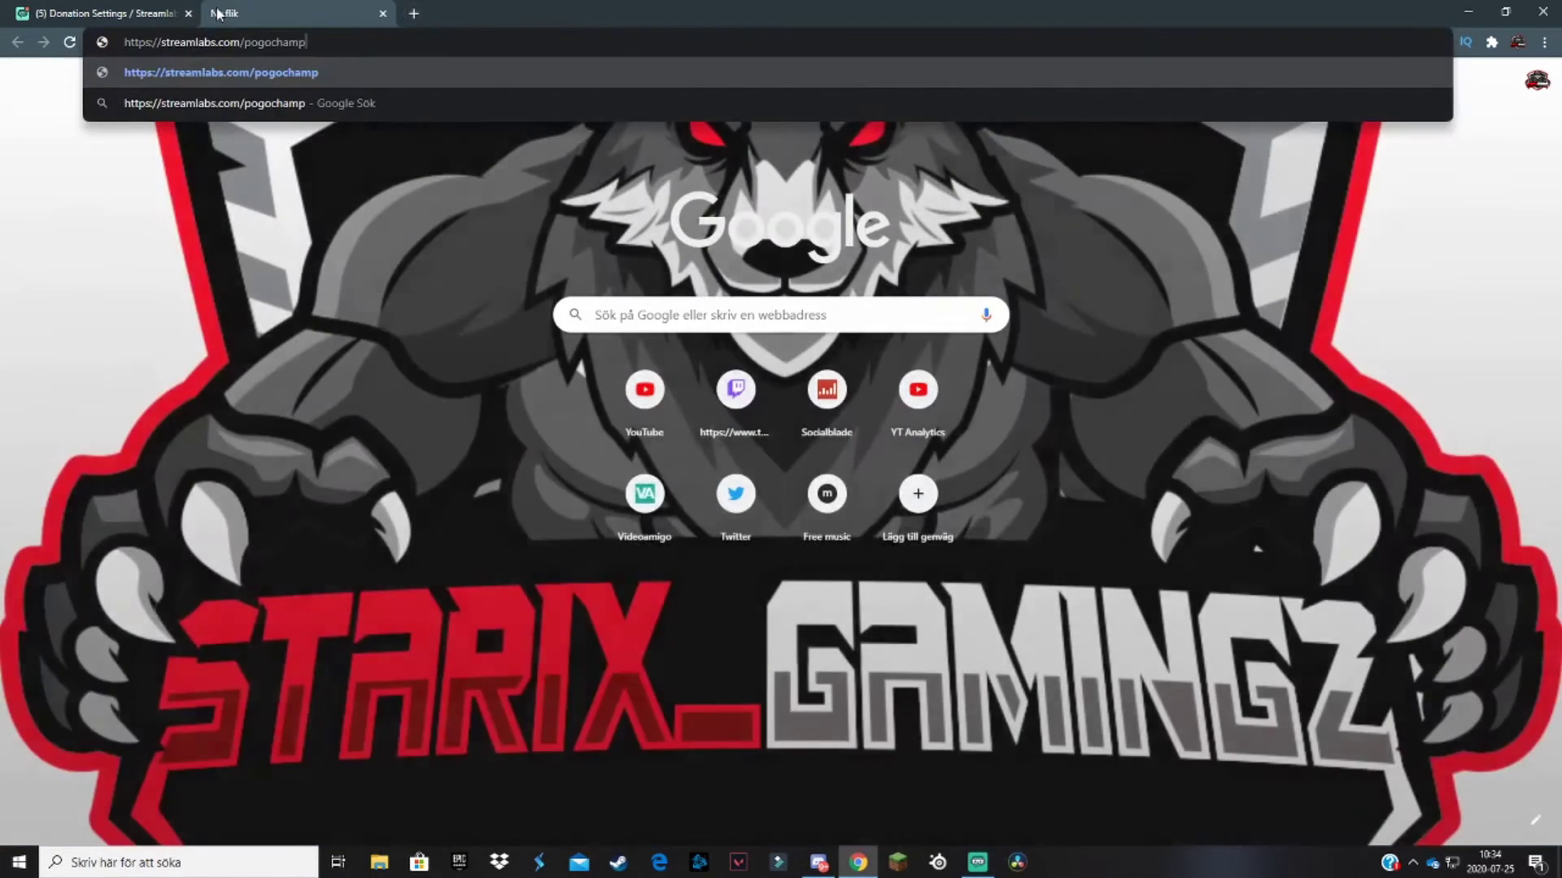
pyautogui.press('Return')
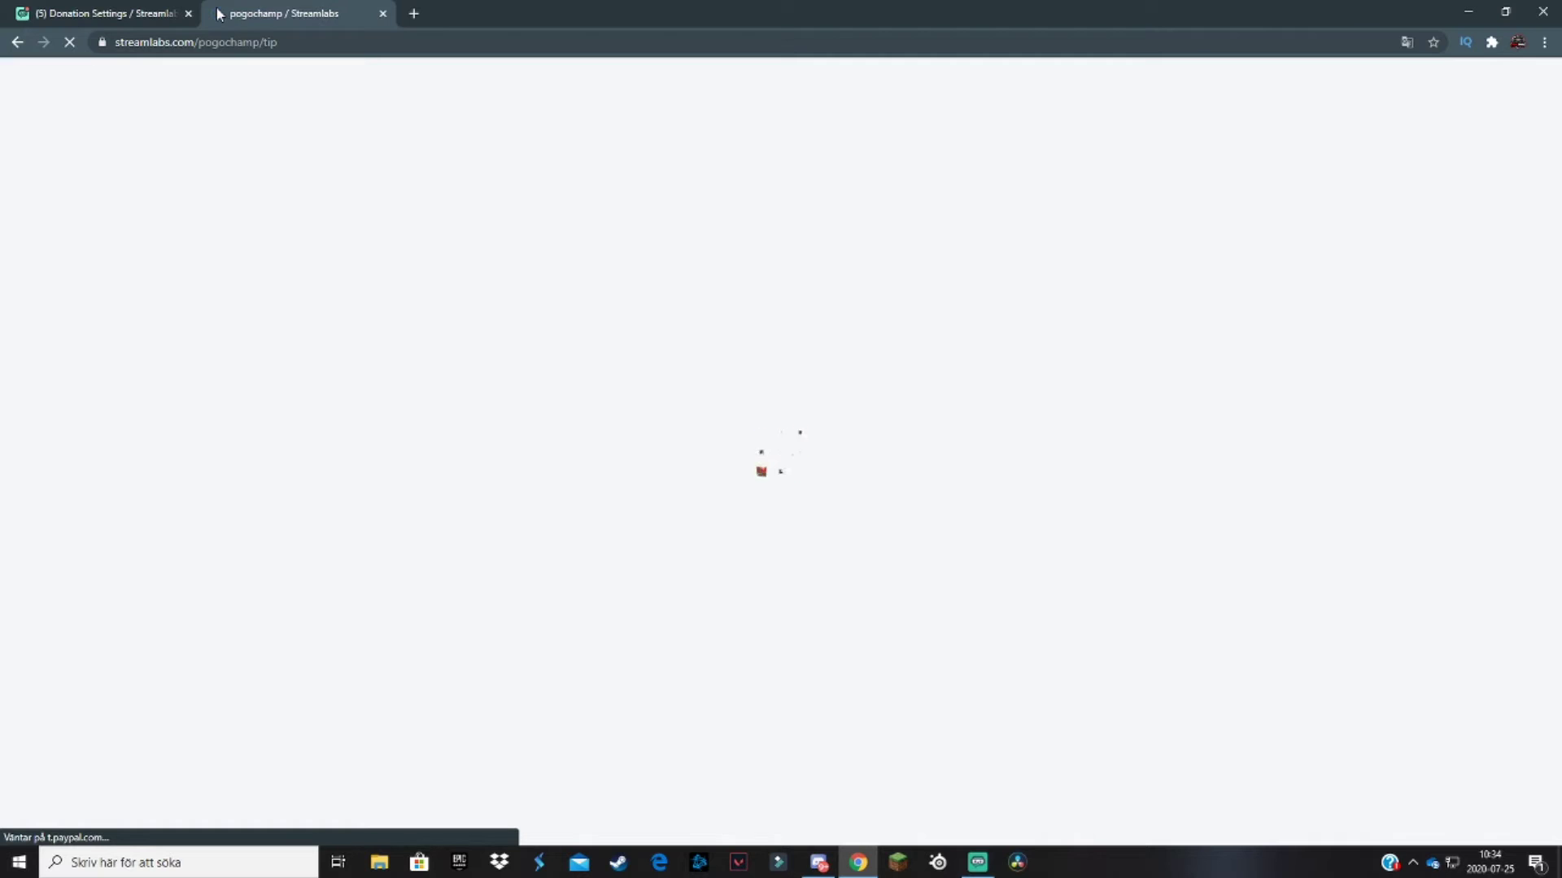
pyautogui.scroll(-4, 490, 216)
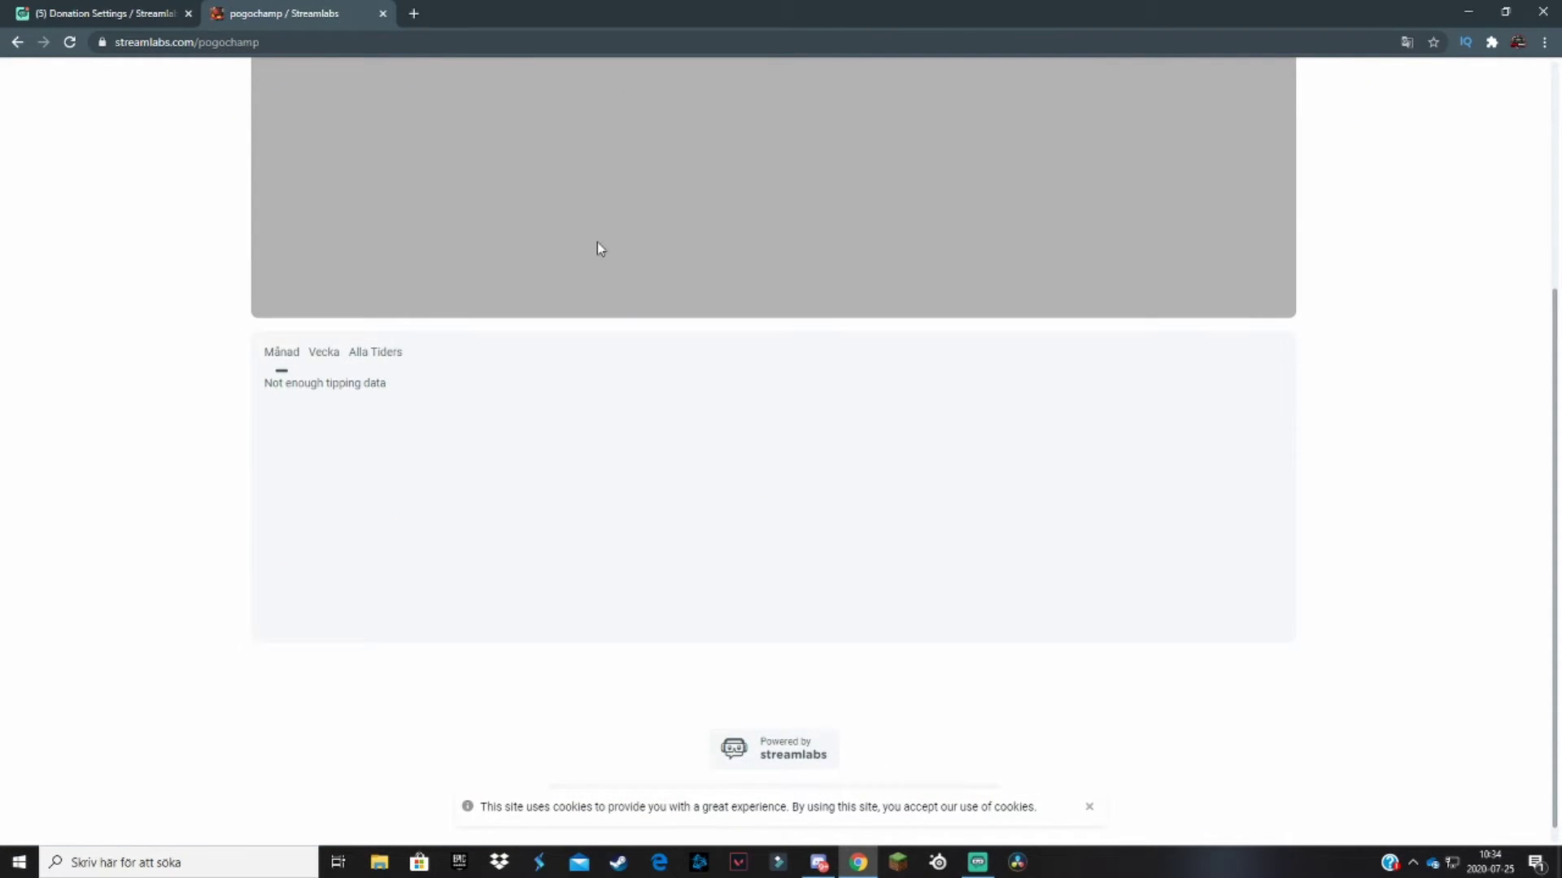
pyautogui.scroll(4, 544, 344)
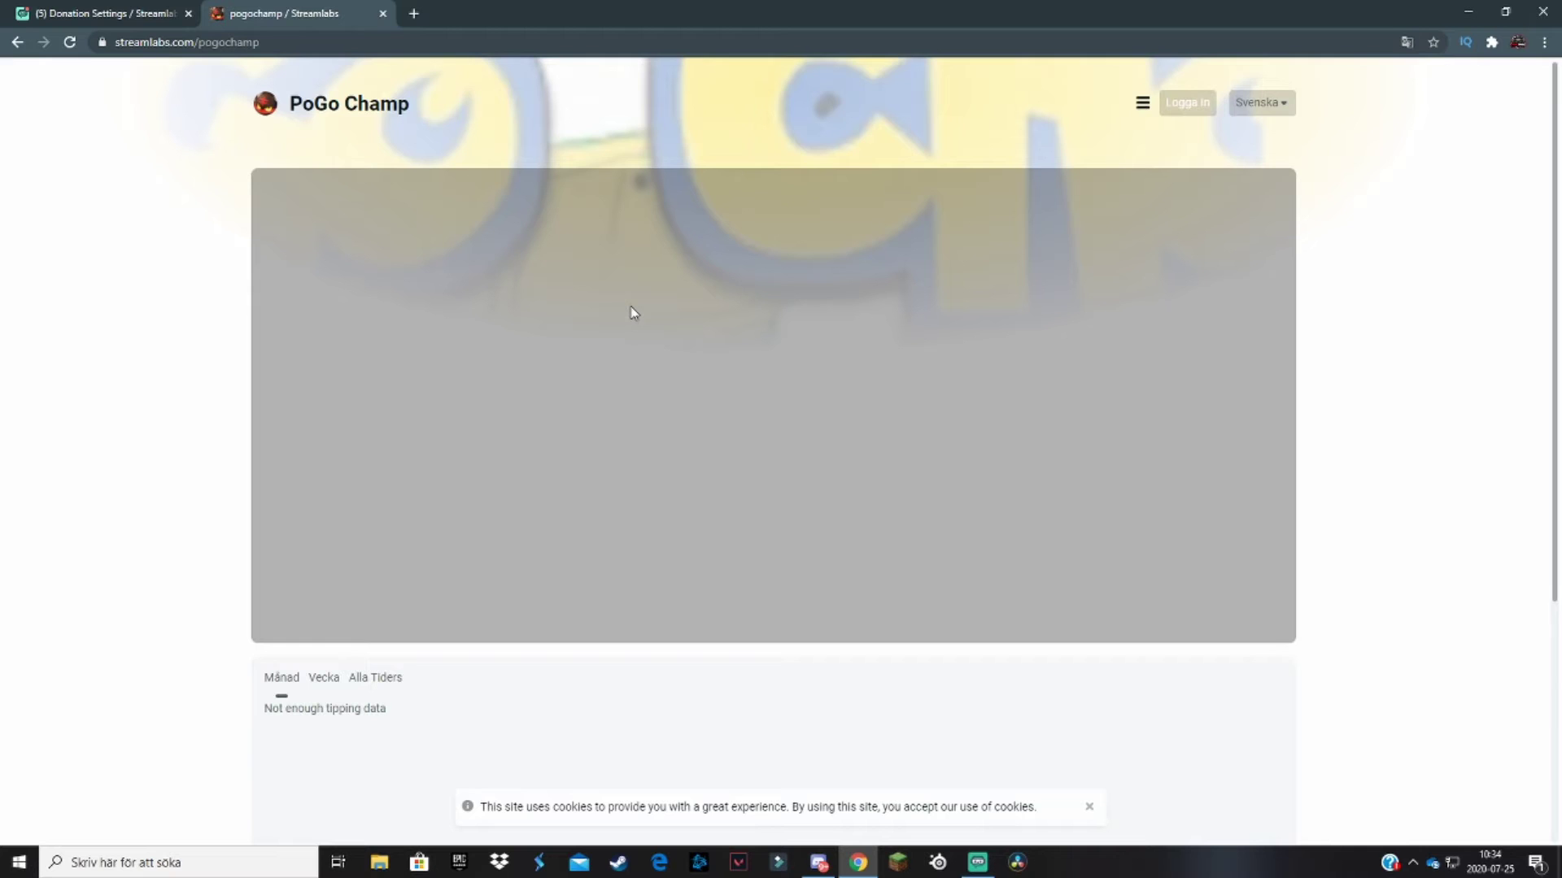
pyautogui.click(410, 11)
# Step: Load a second streamlabs.com/s tip page and dismiss the cookie notice on the first
pyautogui.write('streamlabs.co')
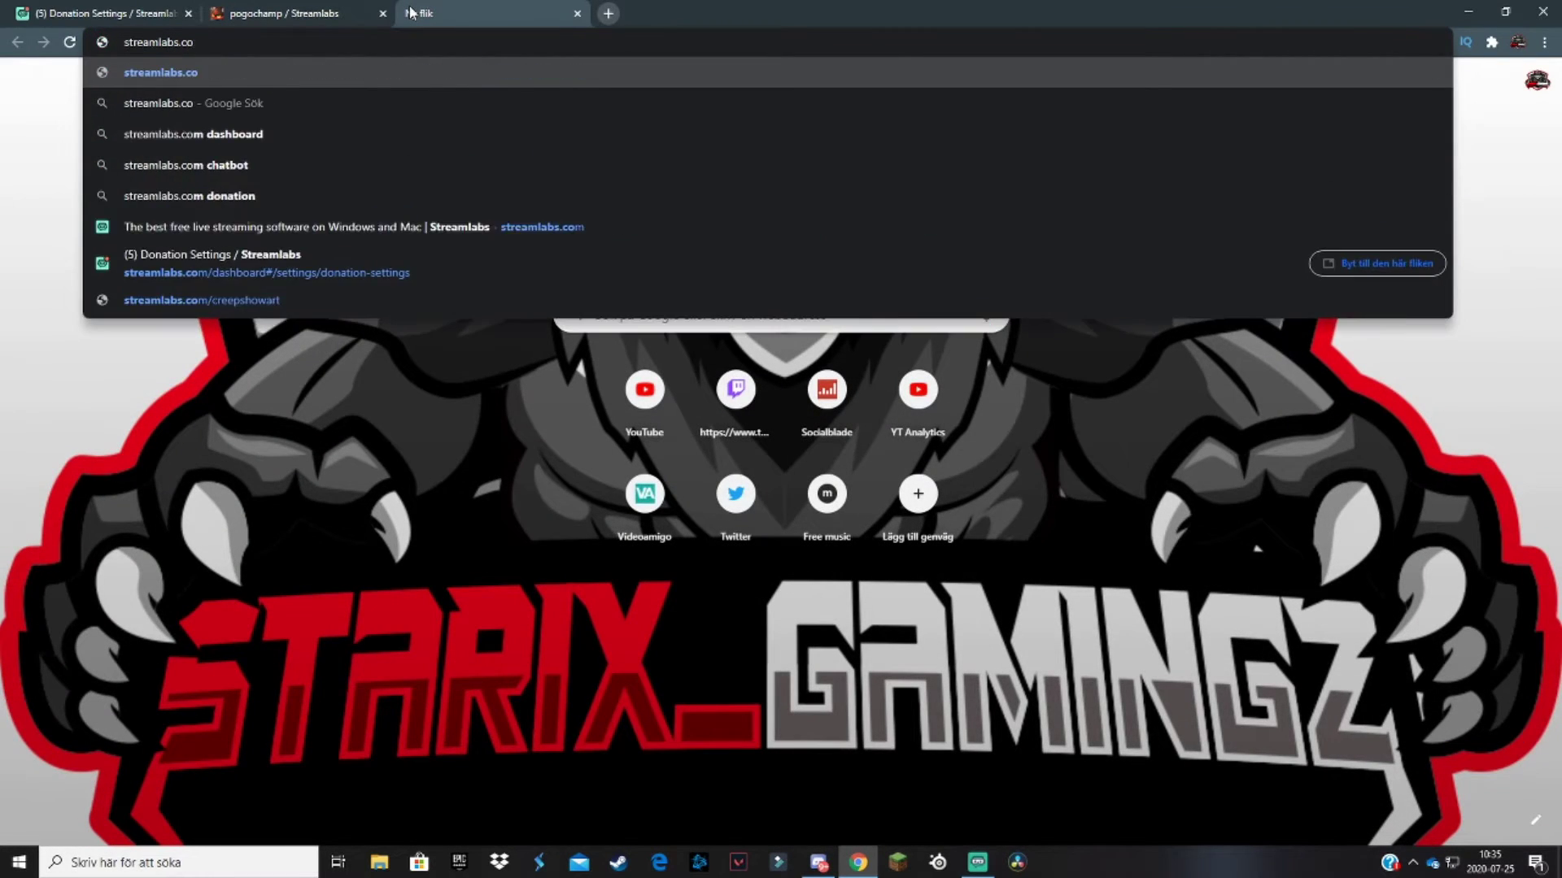
pyautogui.write('m/stari')
pyautogui.press('Return')
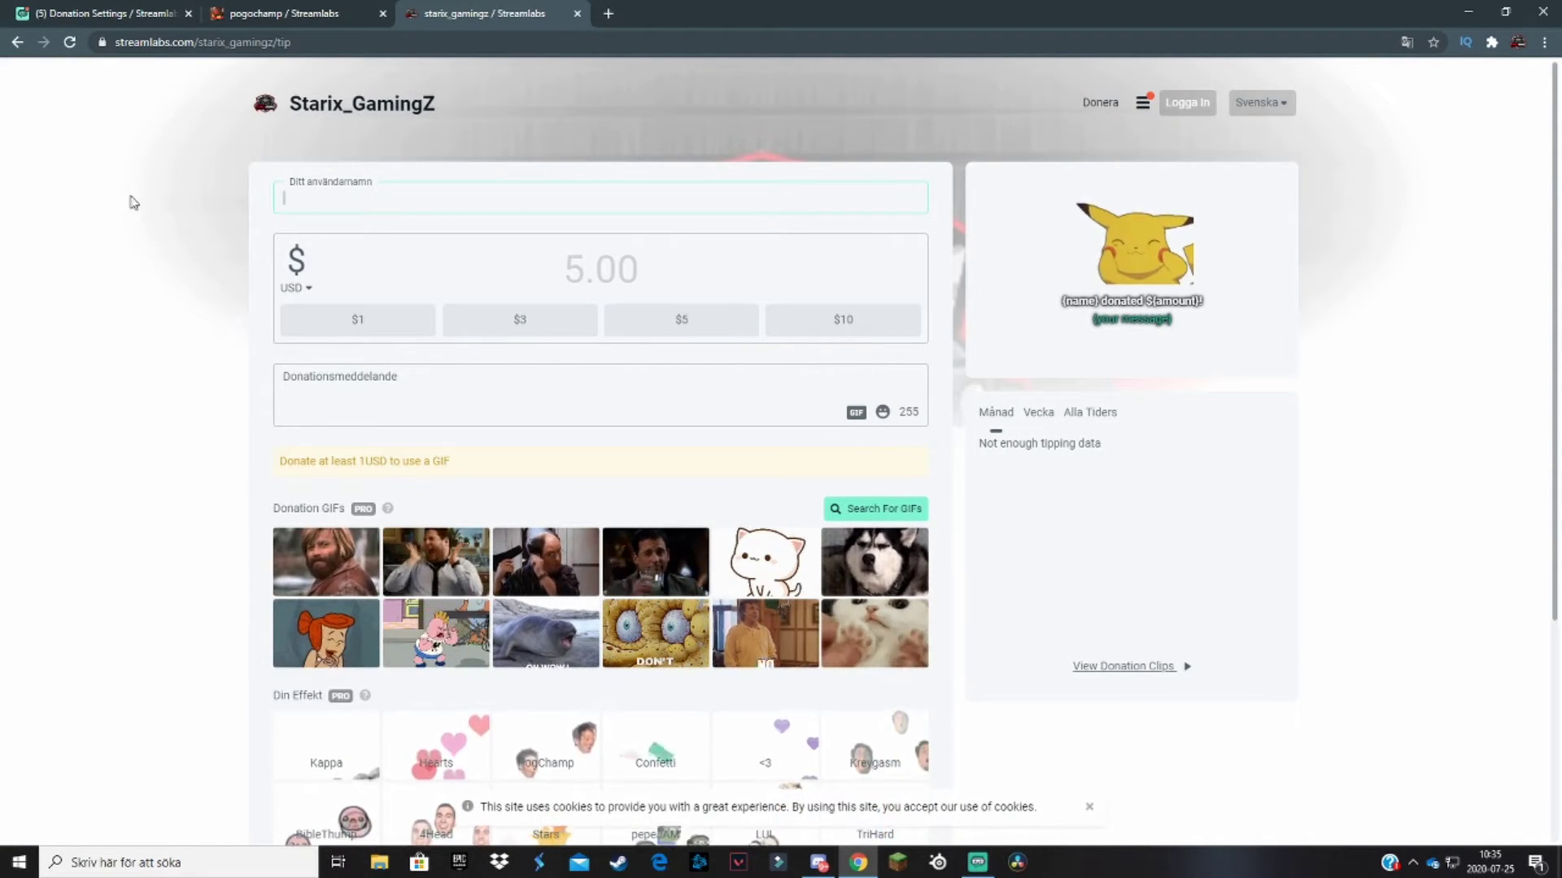
pyautogui.click(262, 198)
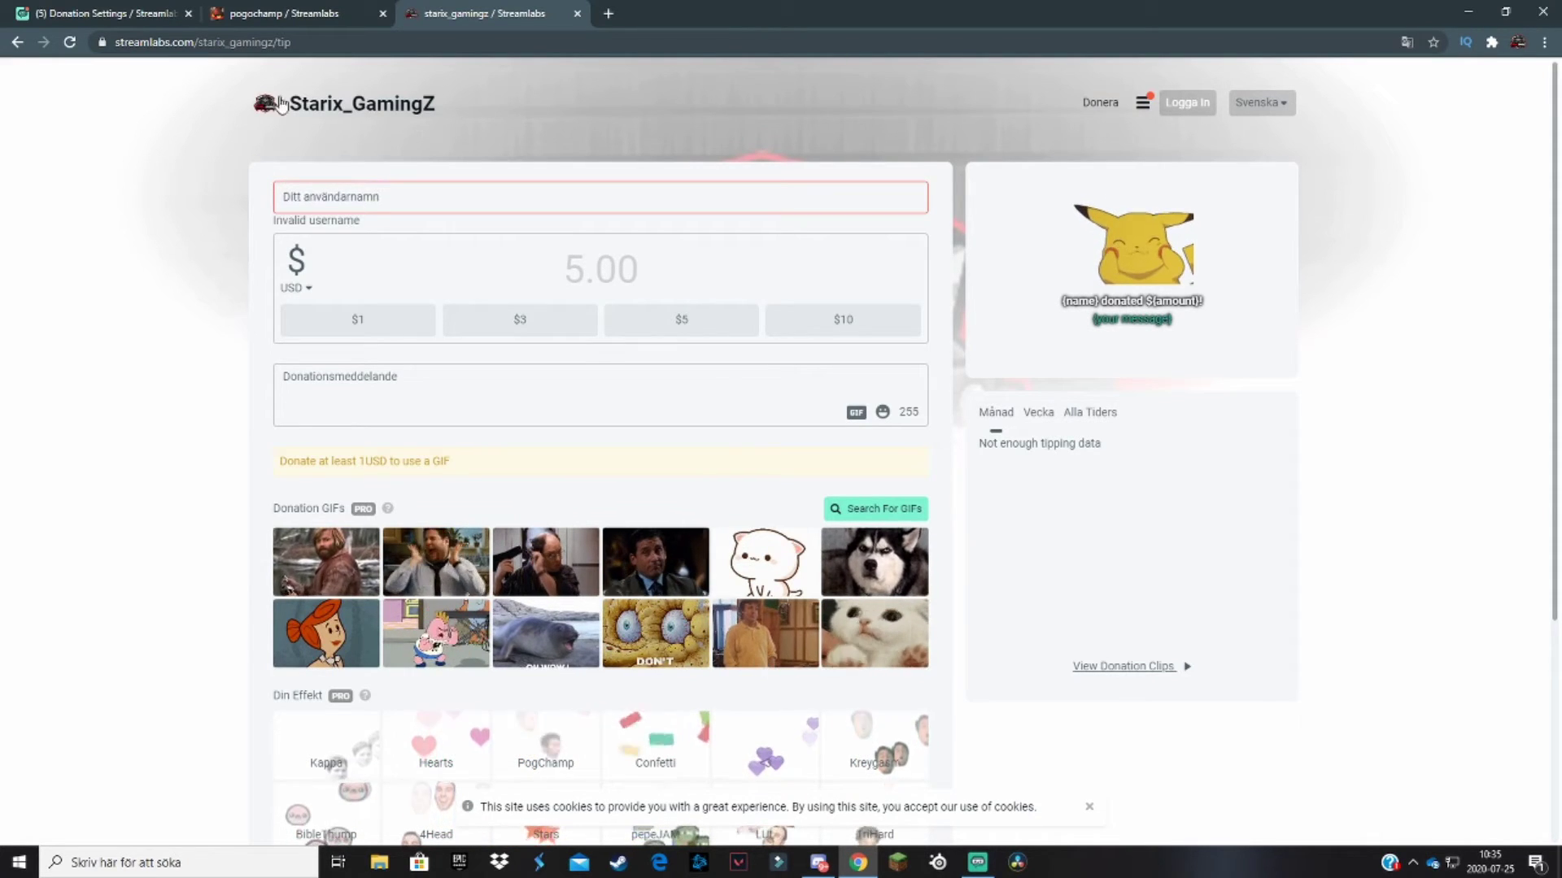
pyautogui.click(305, 13)
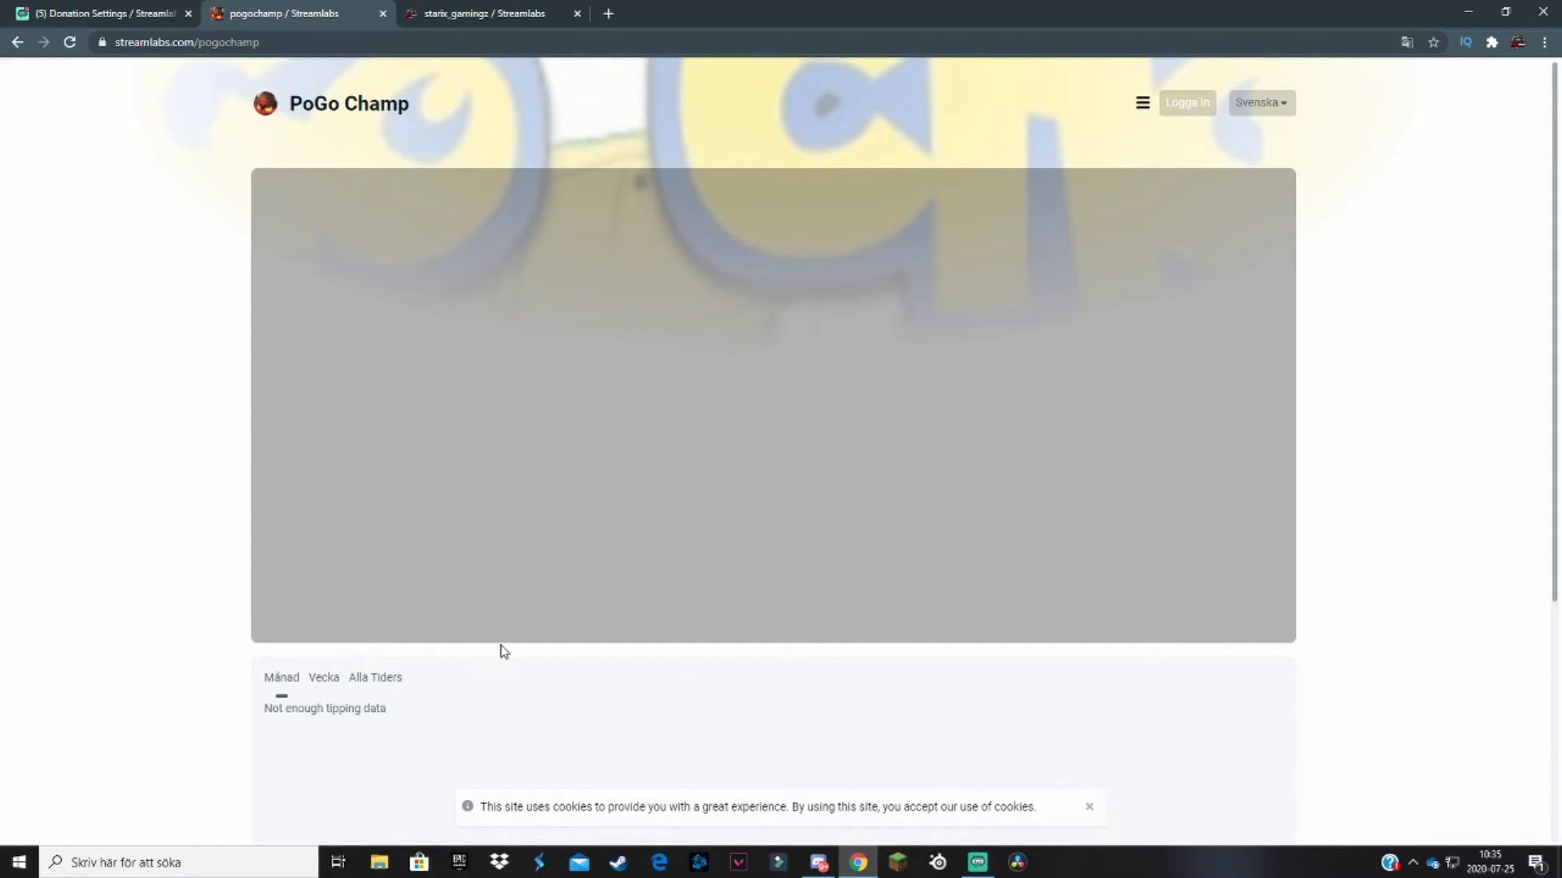
pyautogui.click(1089, 807)
pyautogui.click(485, 13)
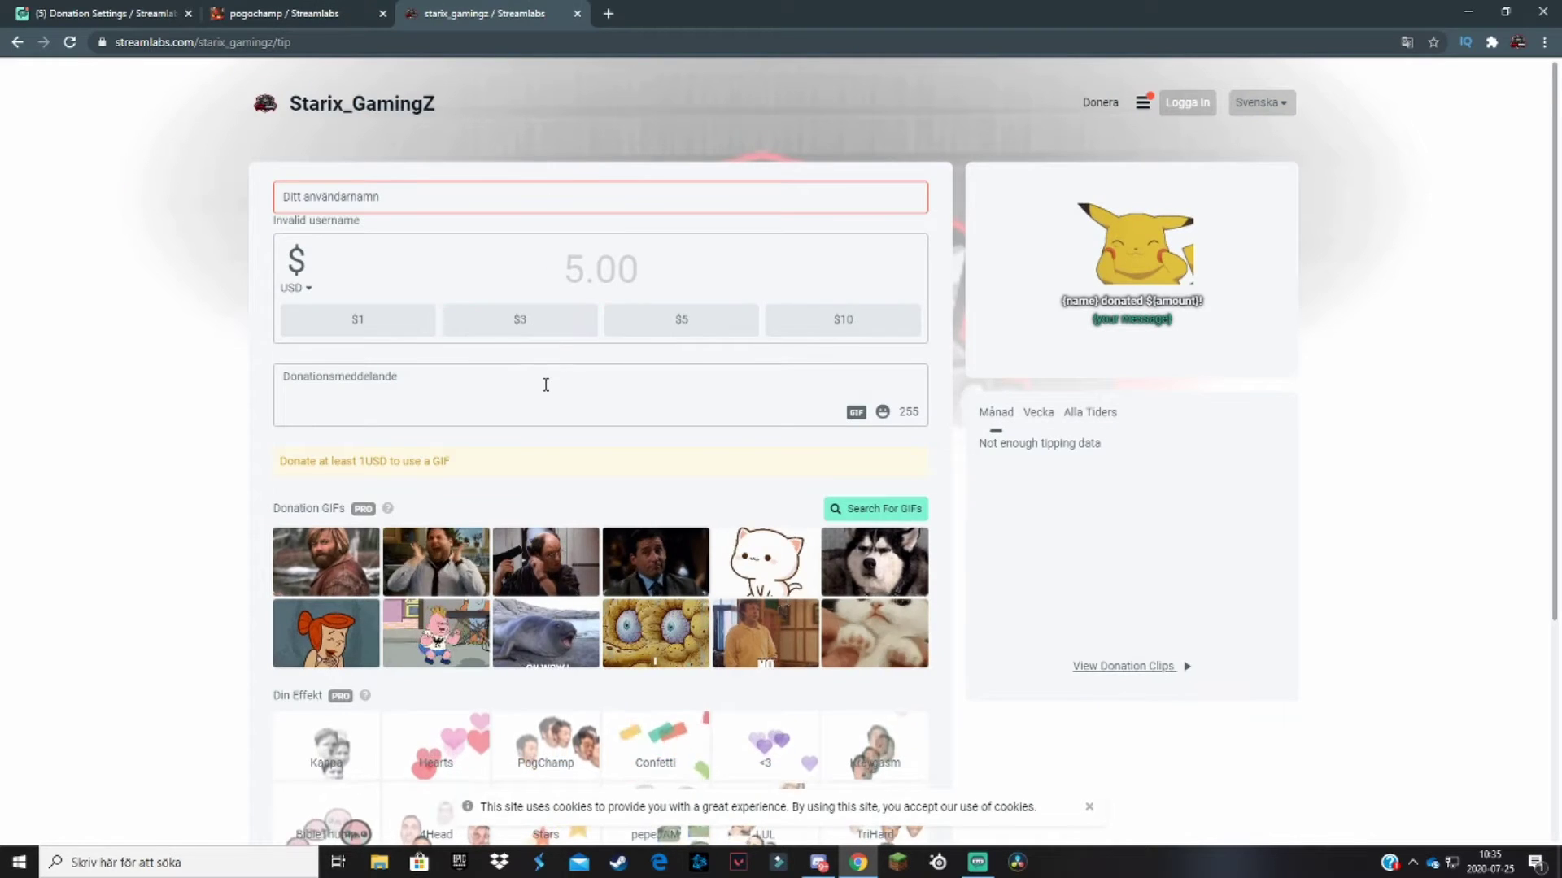
# Step: Enter a donor username and amount 1324, and check the currency options
pyautogui.click(332, 201)
pyautogui.write('WF')
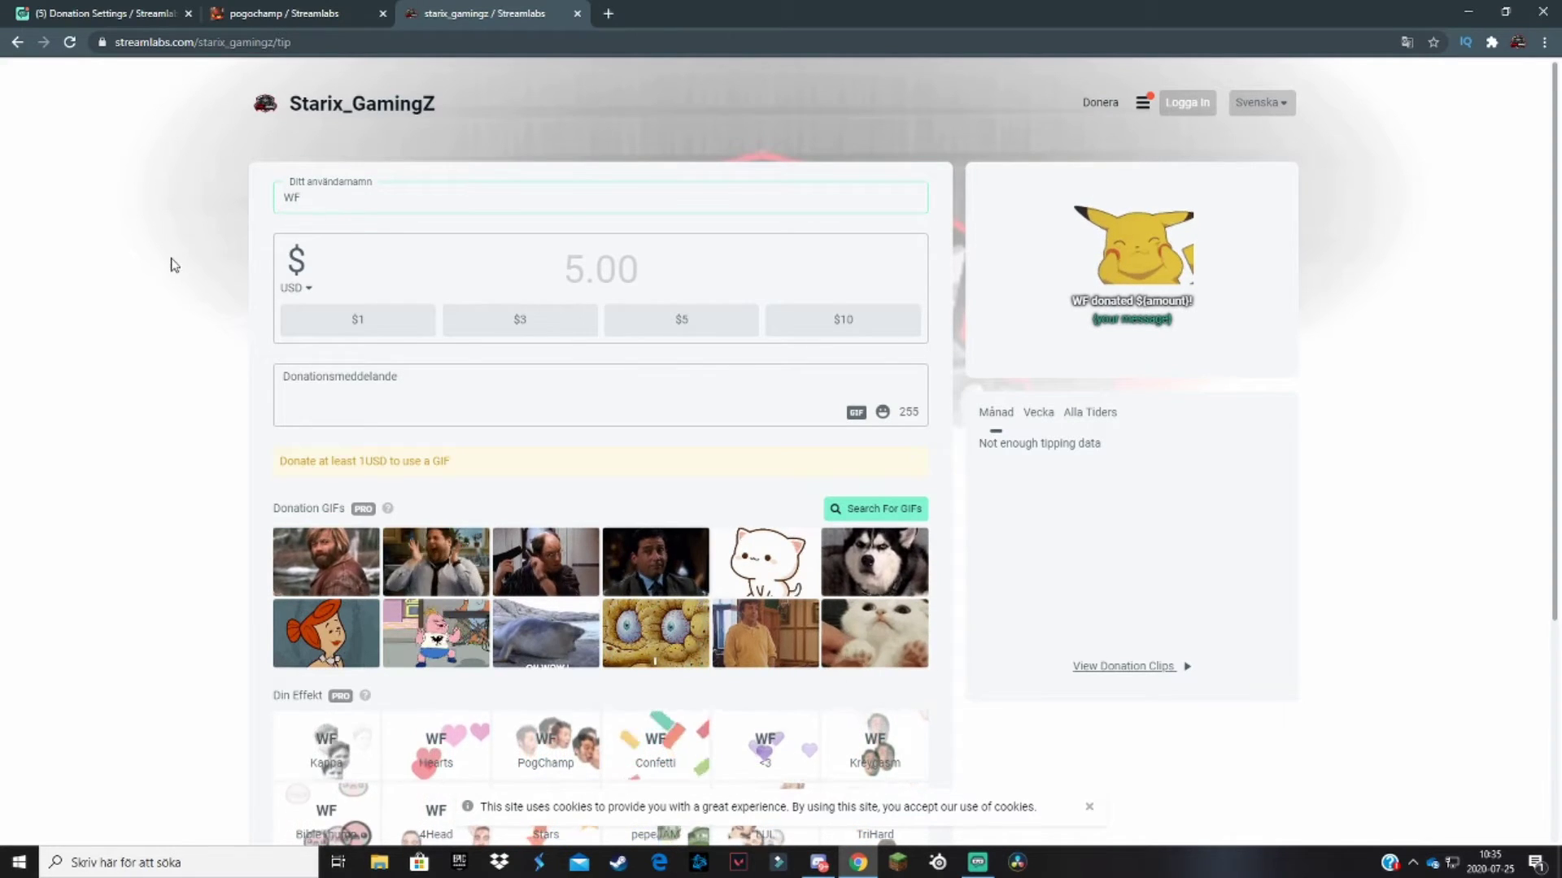
pyautogui.click(596, 258)
pyautogui.write('1324')
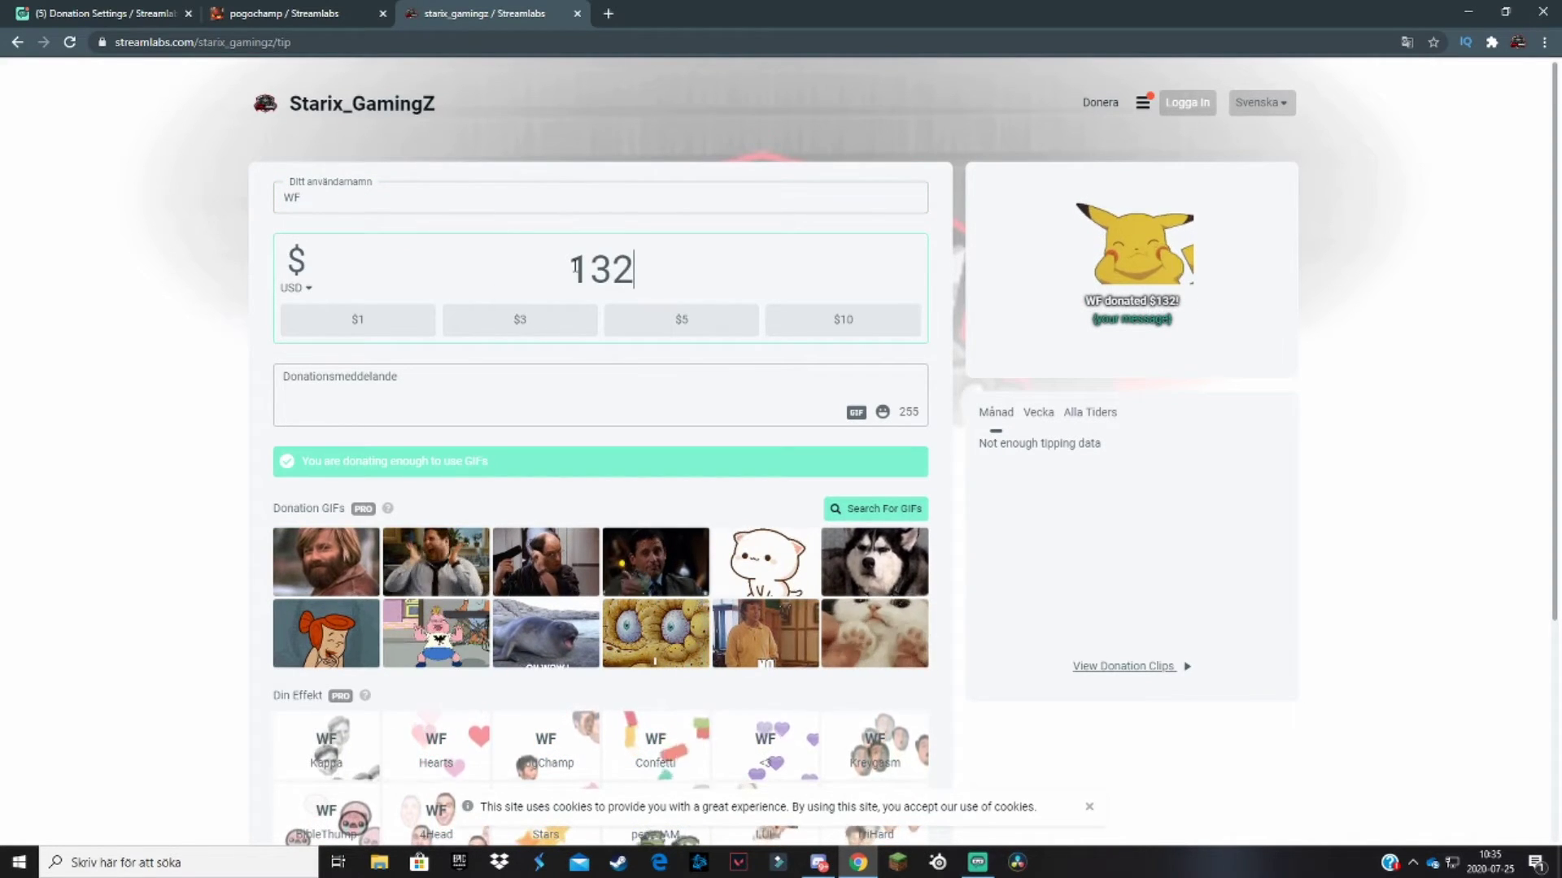
pyautogui.click(295, 288)
pyautogui.scroll(-3, 301, 390)
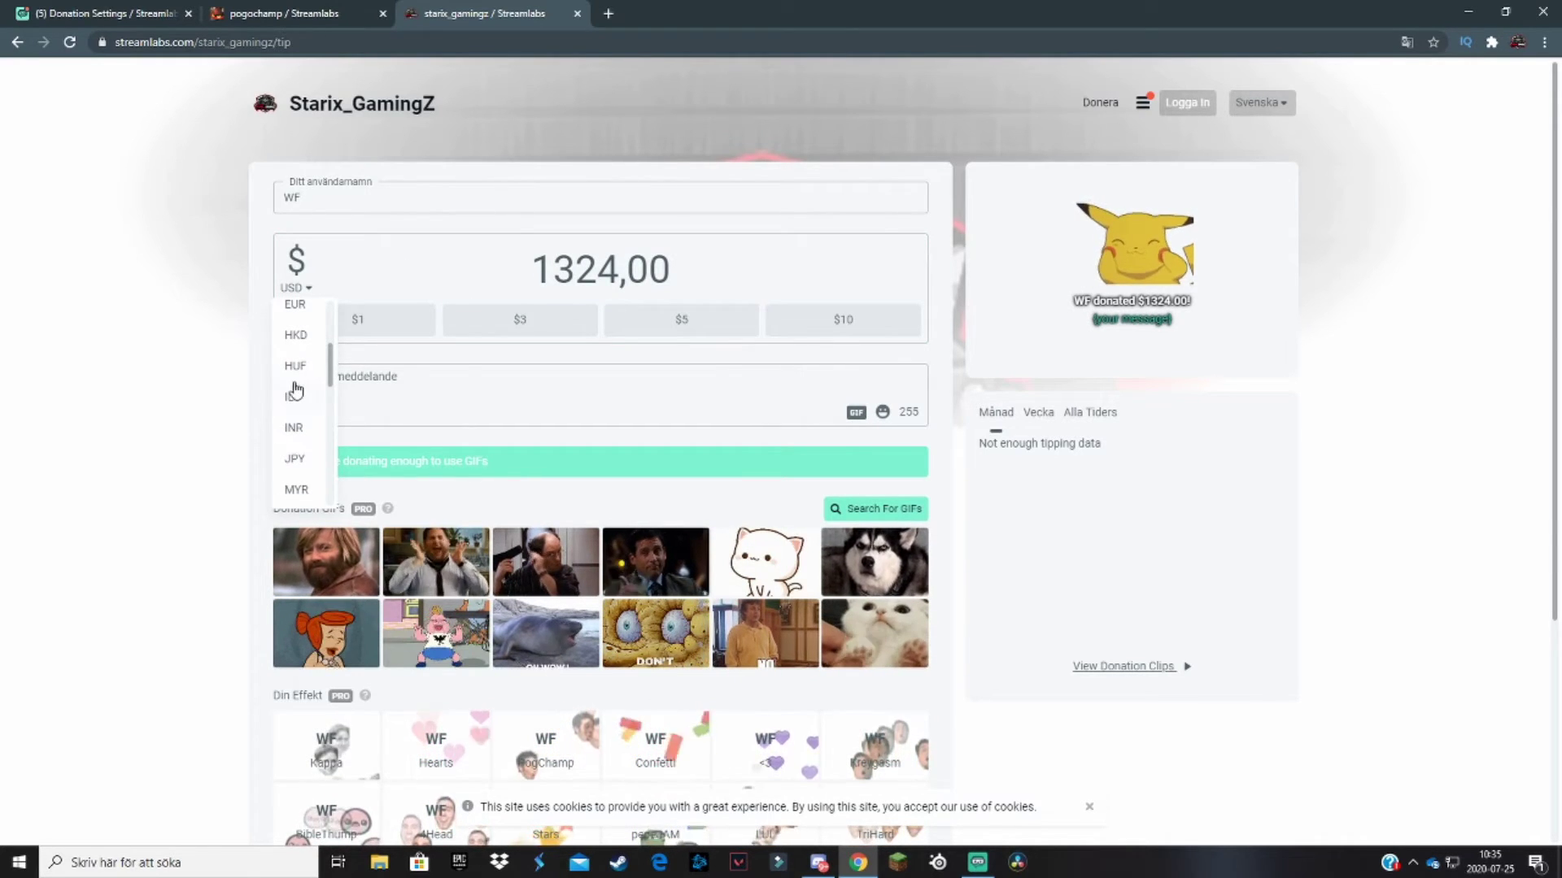
# Step: Write the tip message 'efseeg' and attach the SpongeBob DON'T GIF
pyautogui.click(459, 392)
pyautogui.write('else')
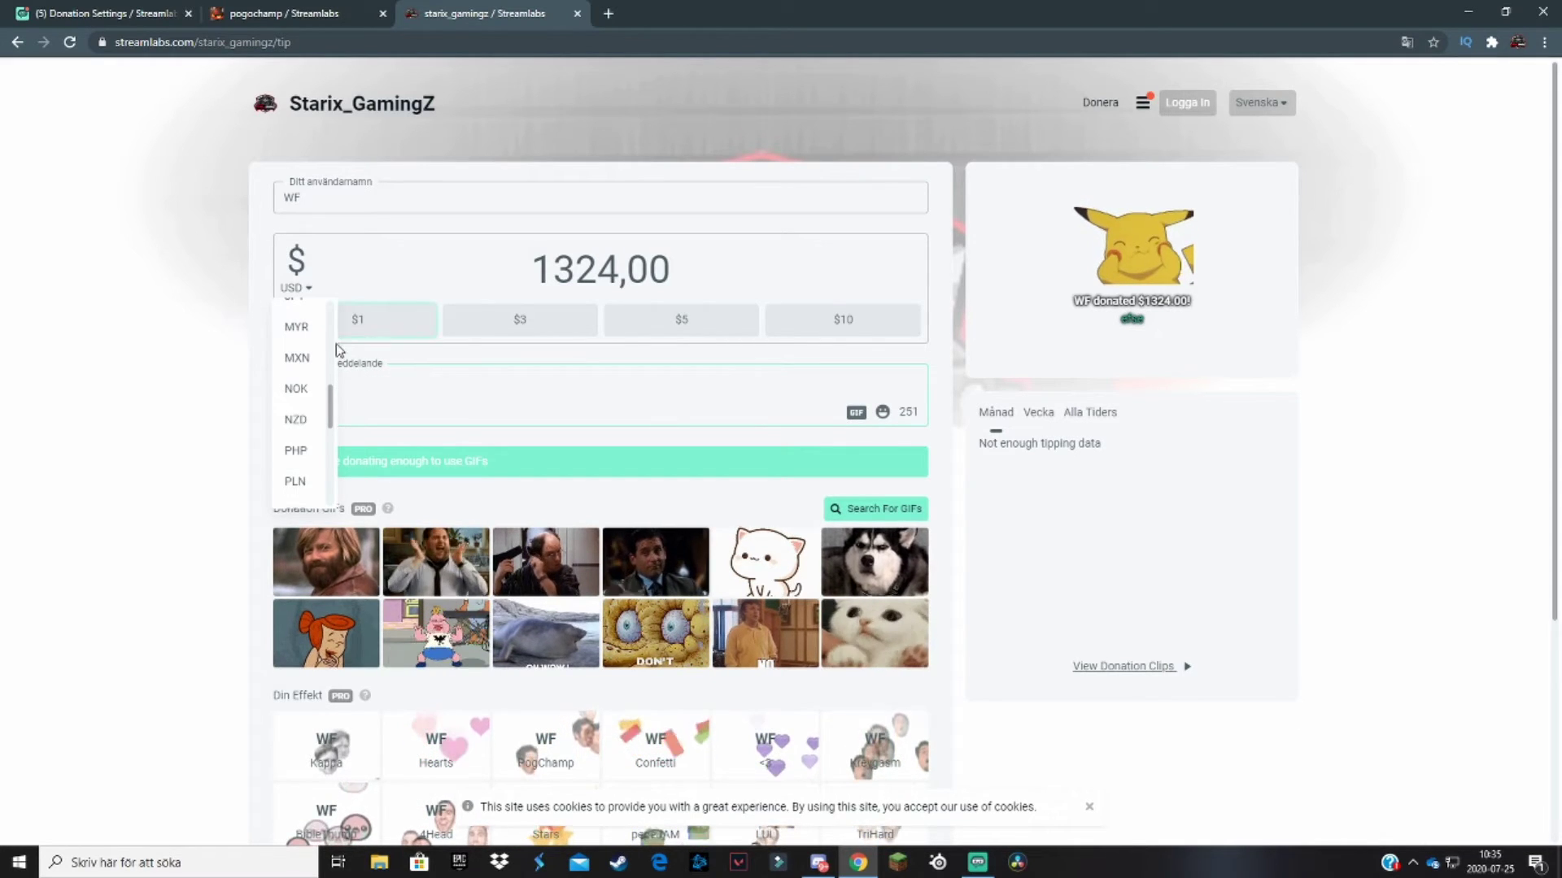
pyautogui.click(446, 387)
pyautogui.write('eg')
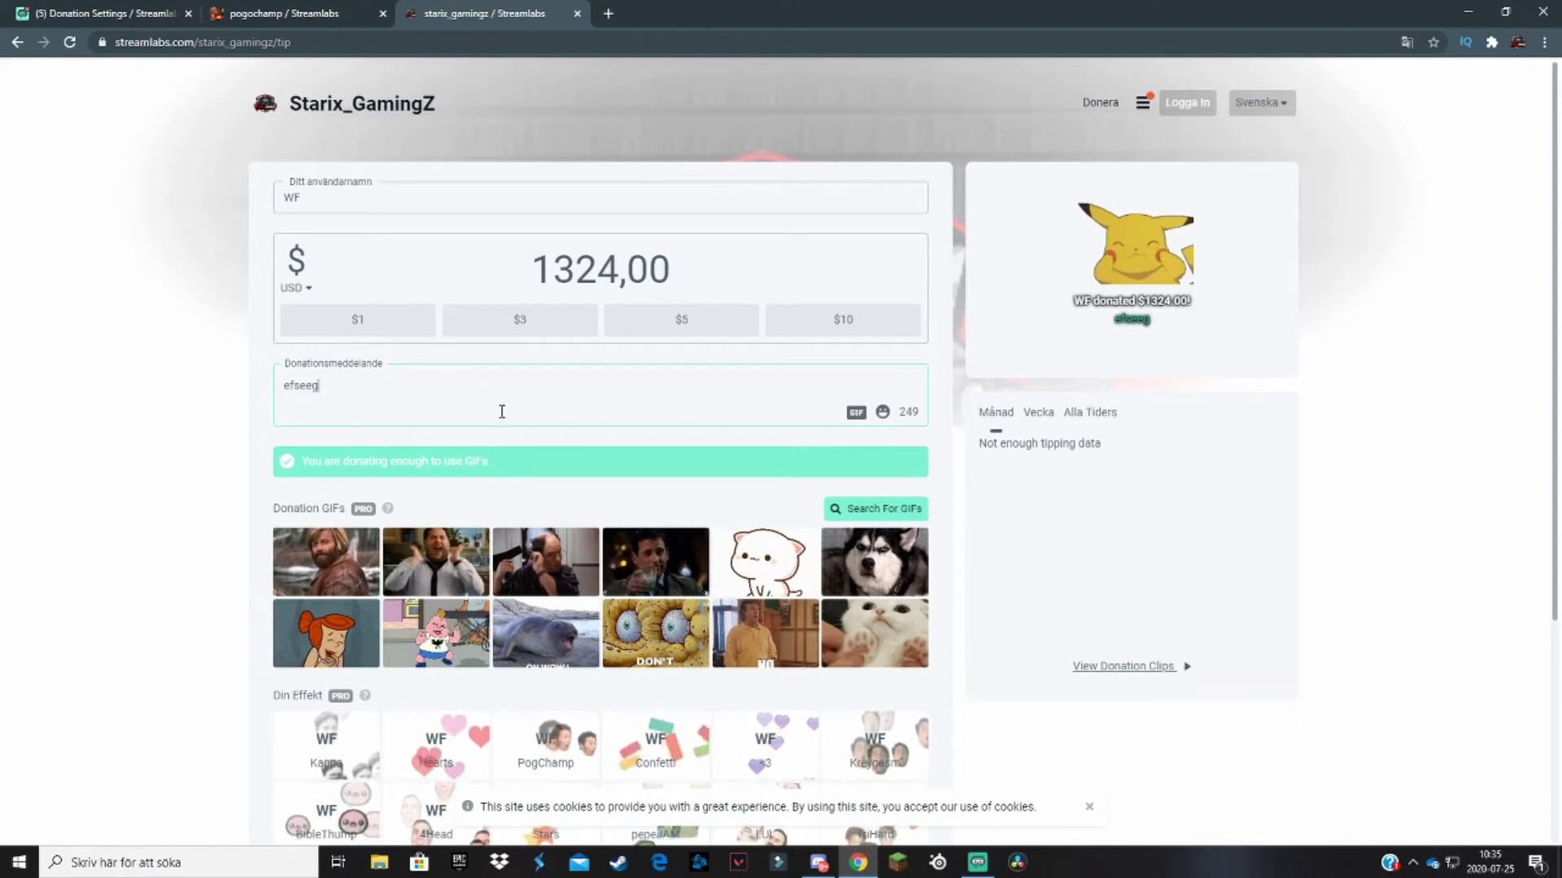
pyautogui.scroll(-1, 569, 423)
pyautogui.click(656, 553)
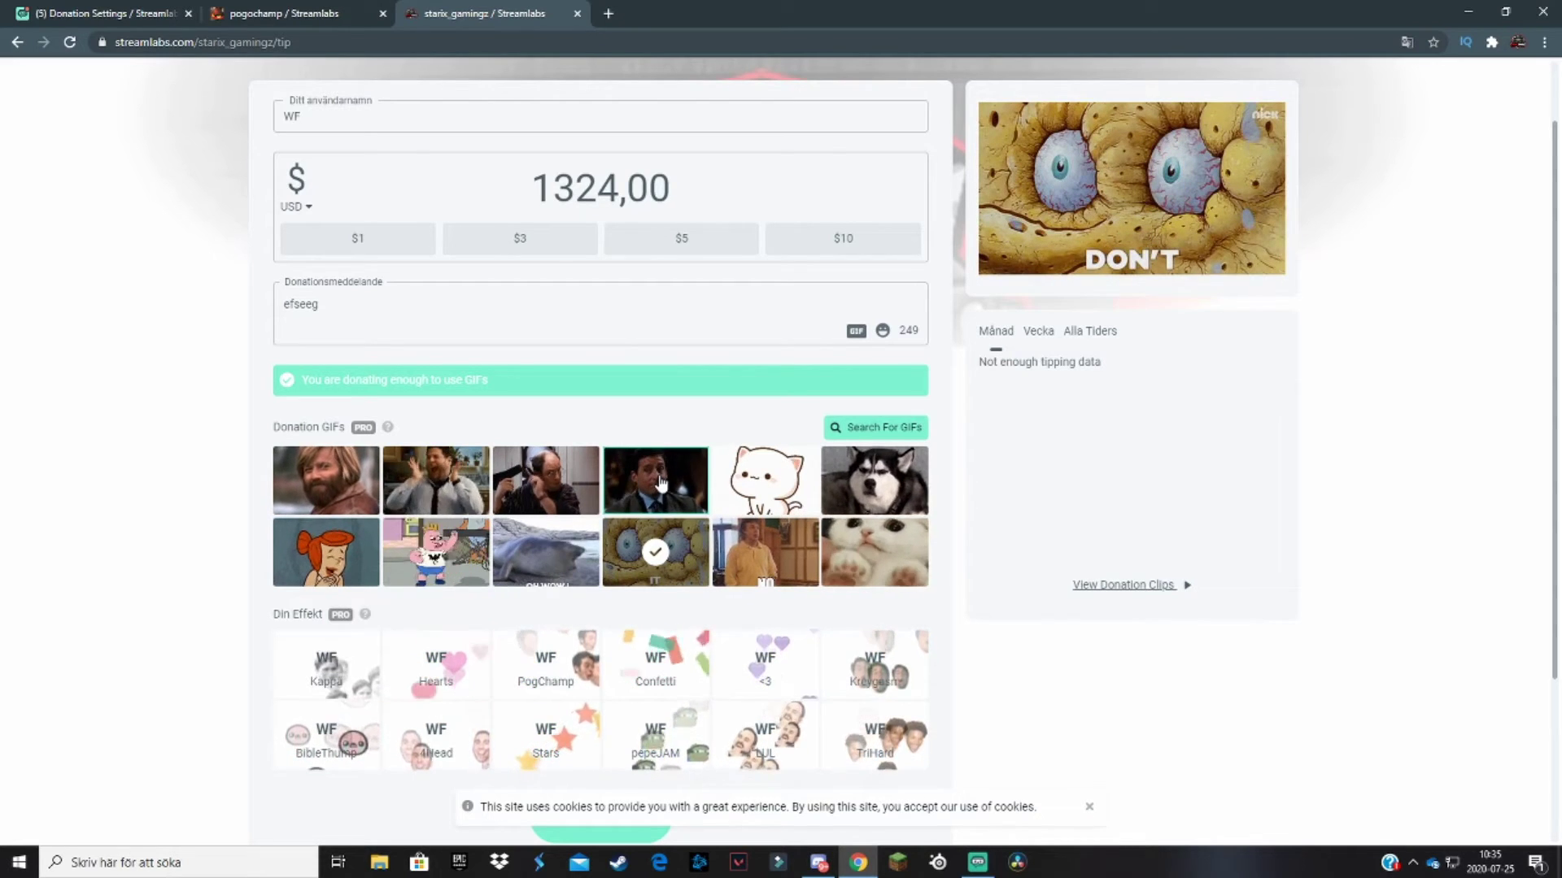
# Step: Swap the test tip's GIF for the seal OH WOW one and keep the 1324 amount
pyautogui.click(542, 195)
pyautogui.moveTo(541, 195); pyautogui.dragTo(618, 197)
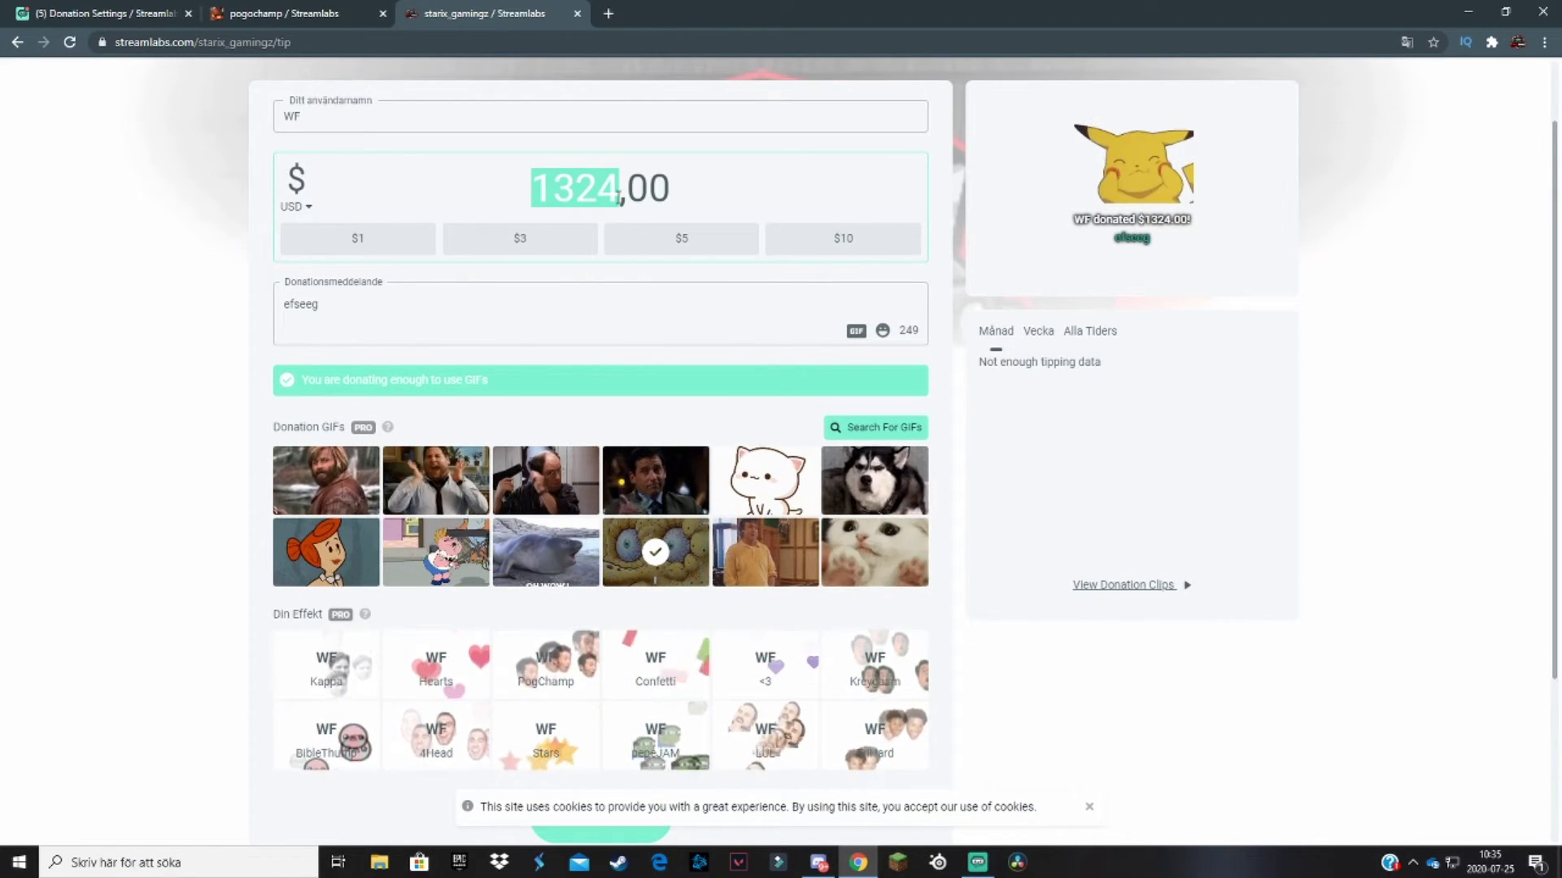
pyautogui.click(618, 196)
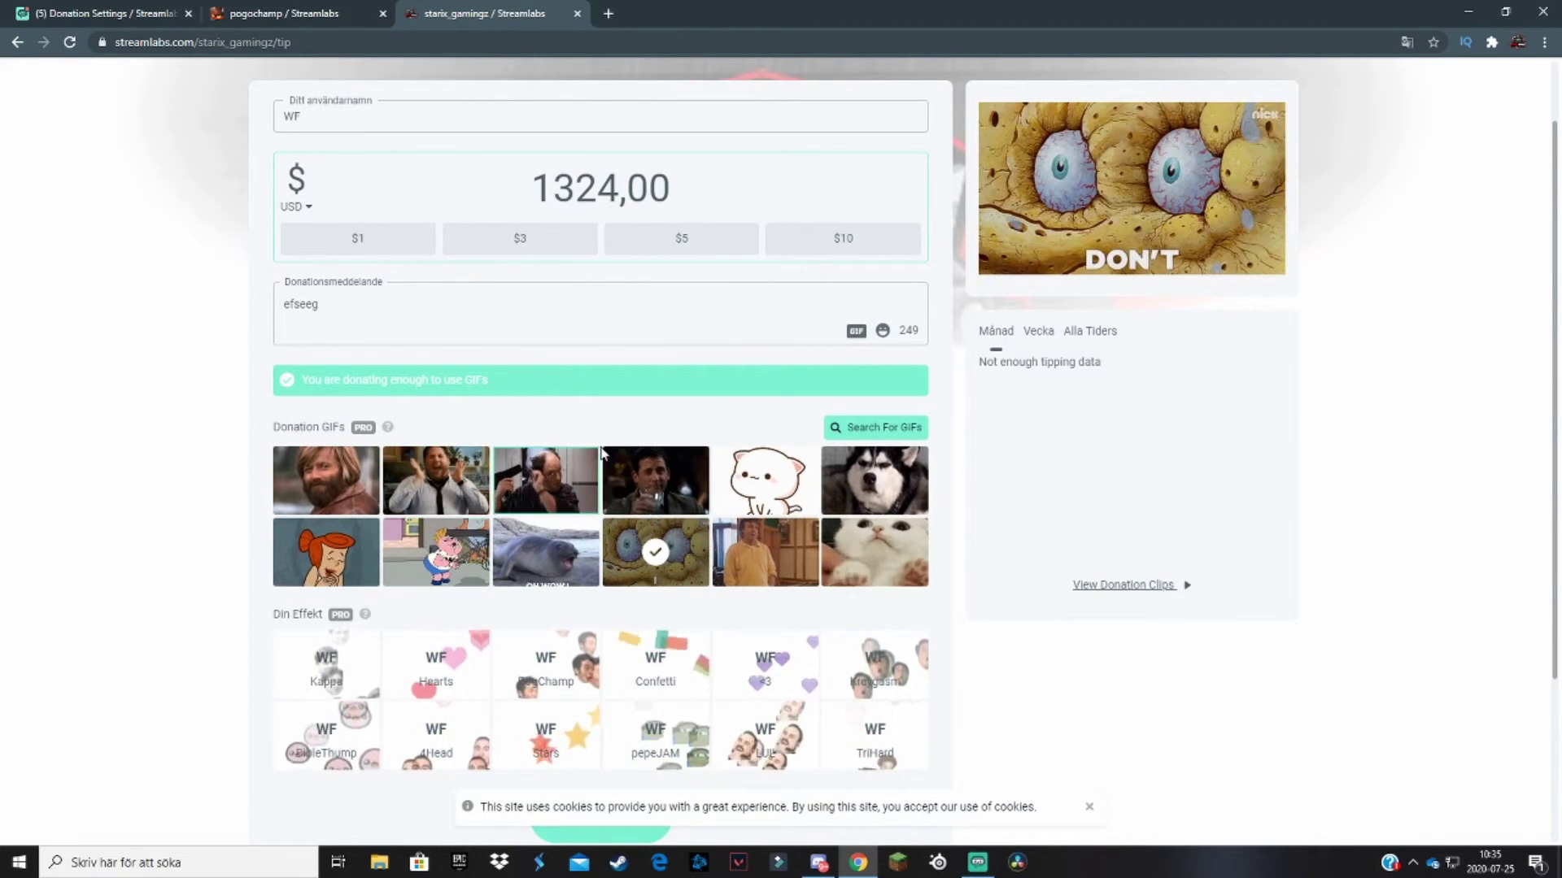
pyautogui.click(543, 554)
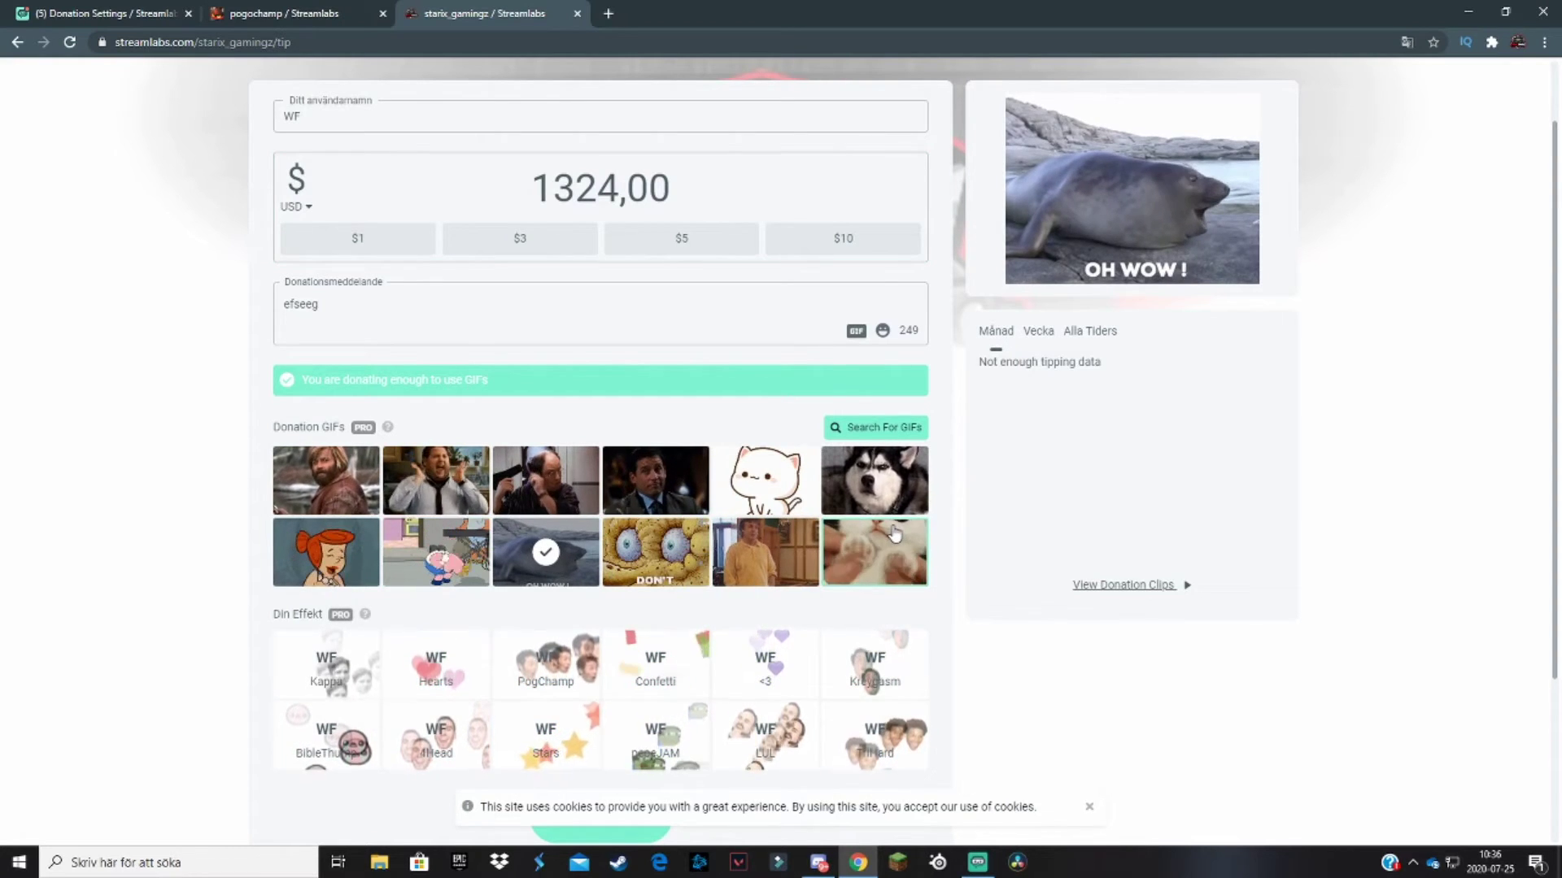
# Step: Compare the tip page's all-time and this week's top donor leaderboards
pyautogui.scroll(-3, 986, 481)
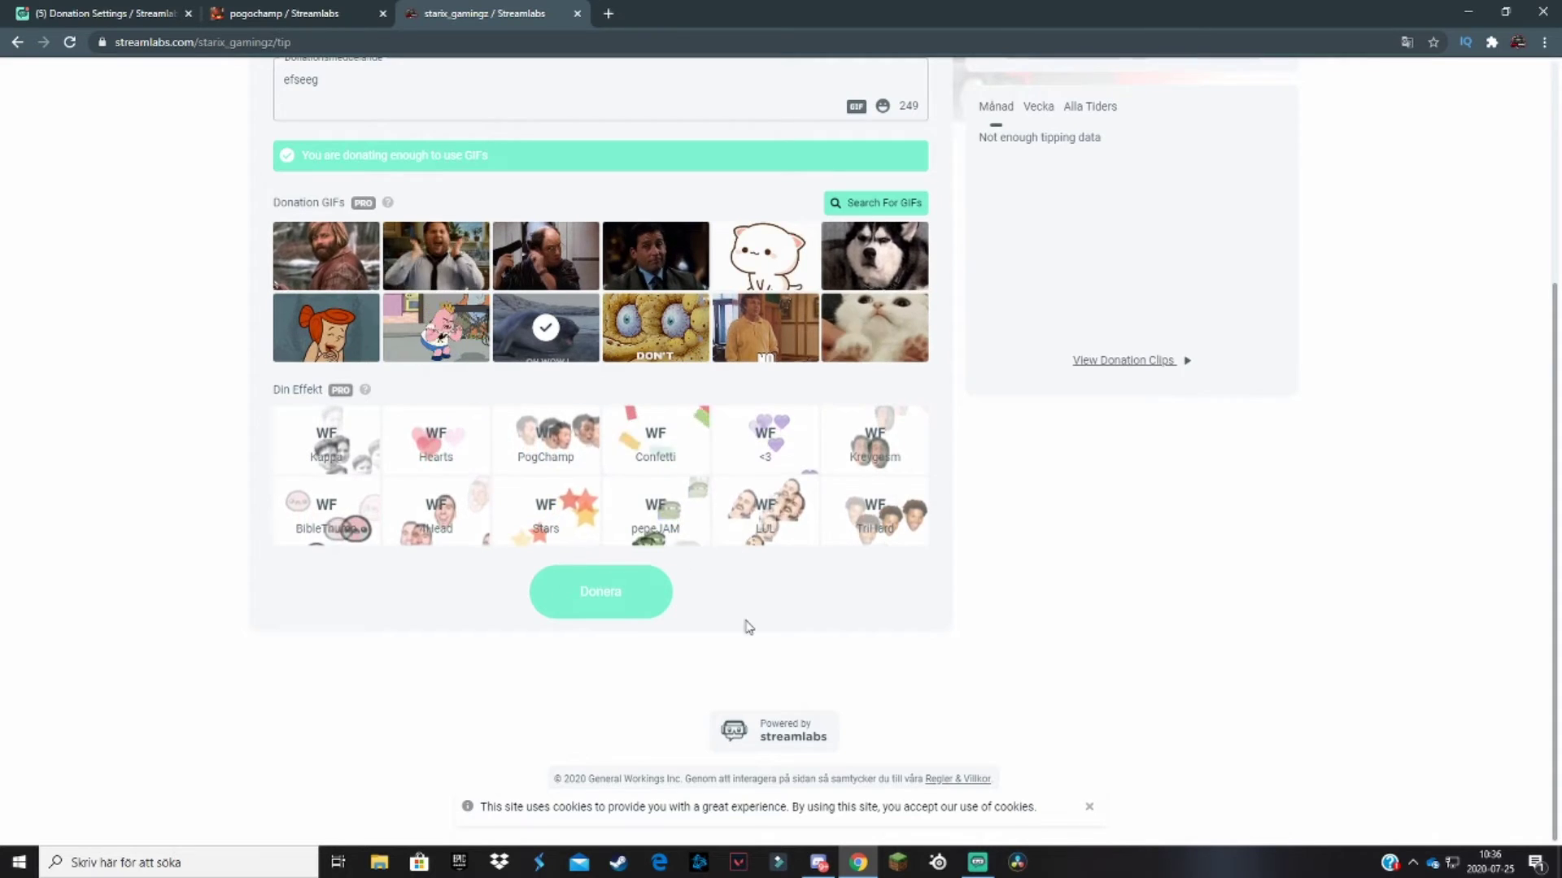
pyautogui.scroll(4, 642, 612)
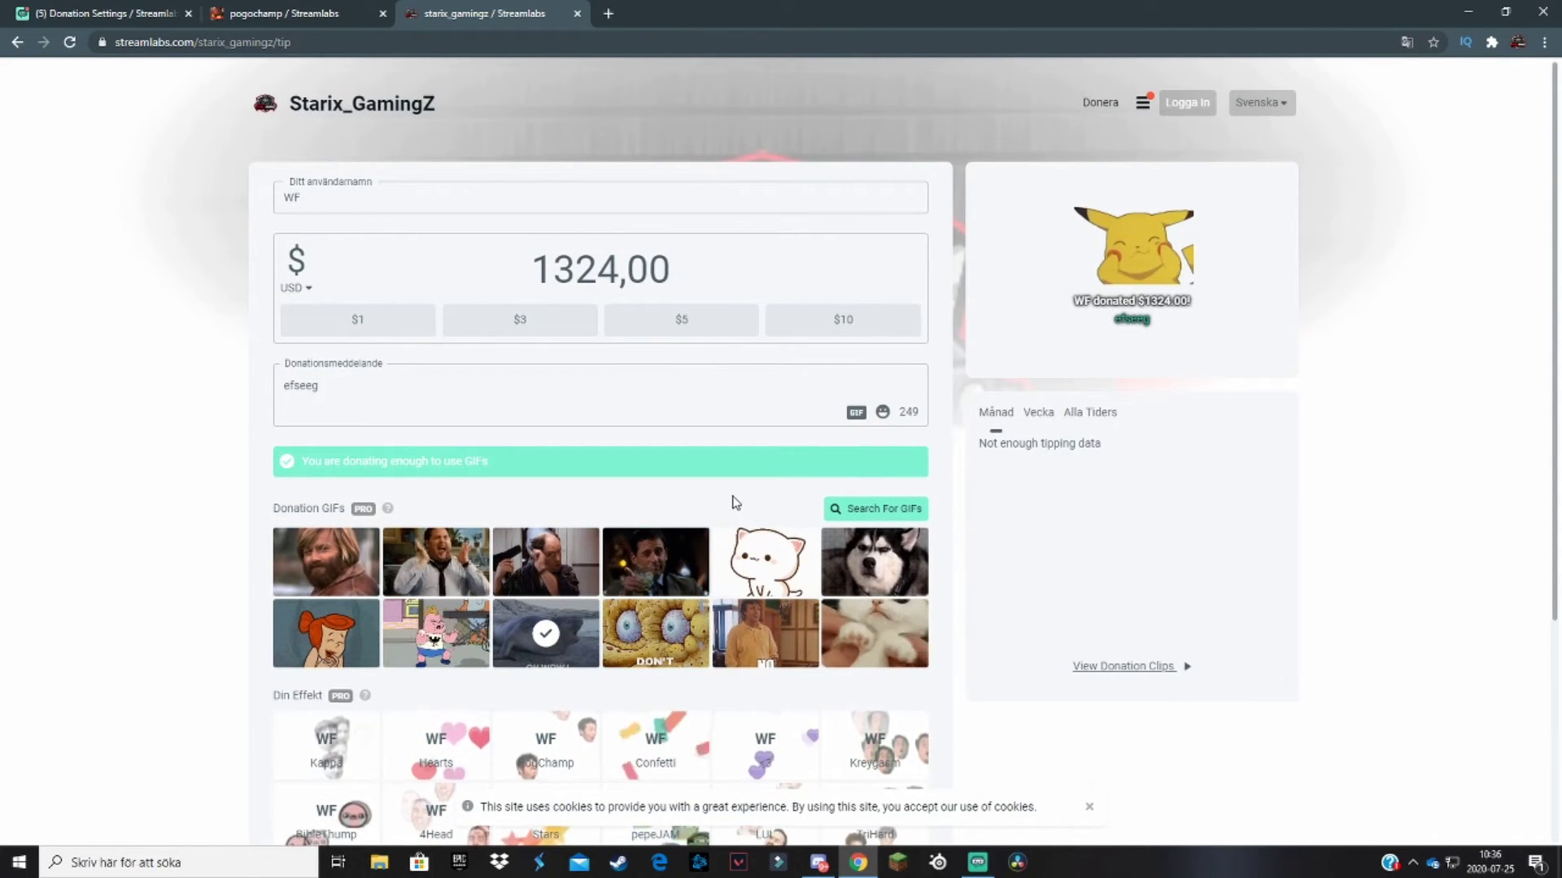
pyautogui.moveTo(271, 504); pyautogui.dragTo(345, 510)
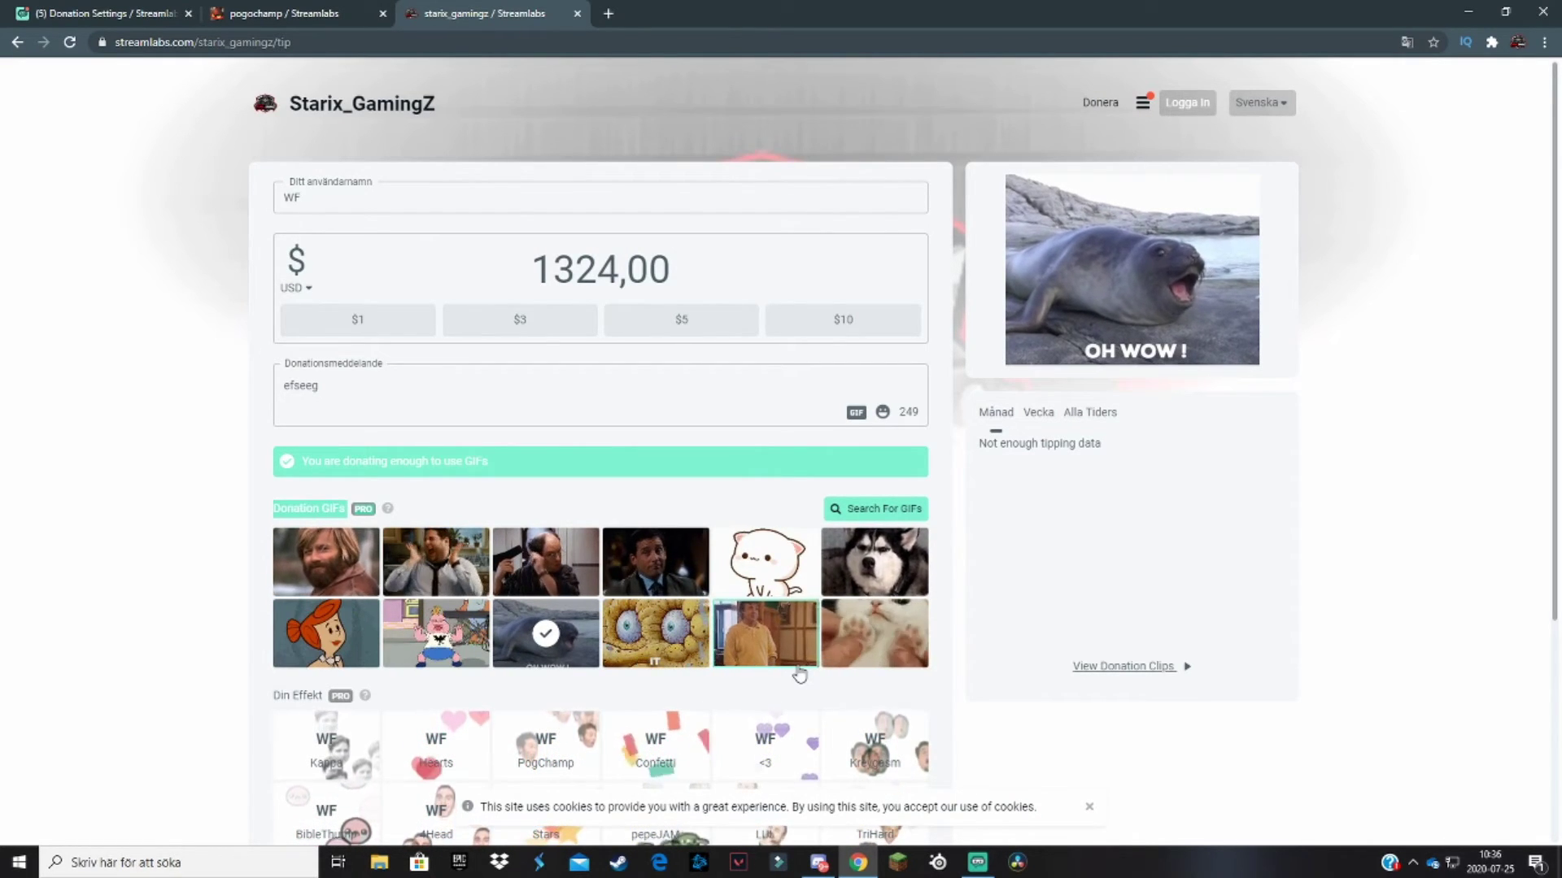
pyautogui.click(1094, 420)
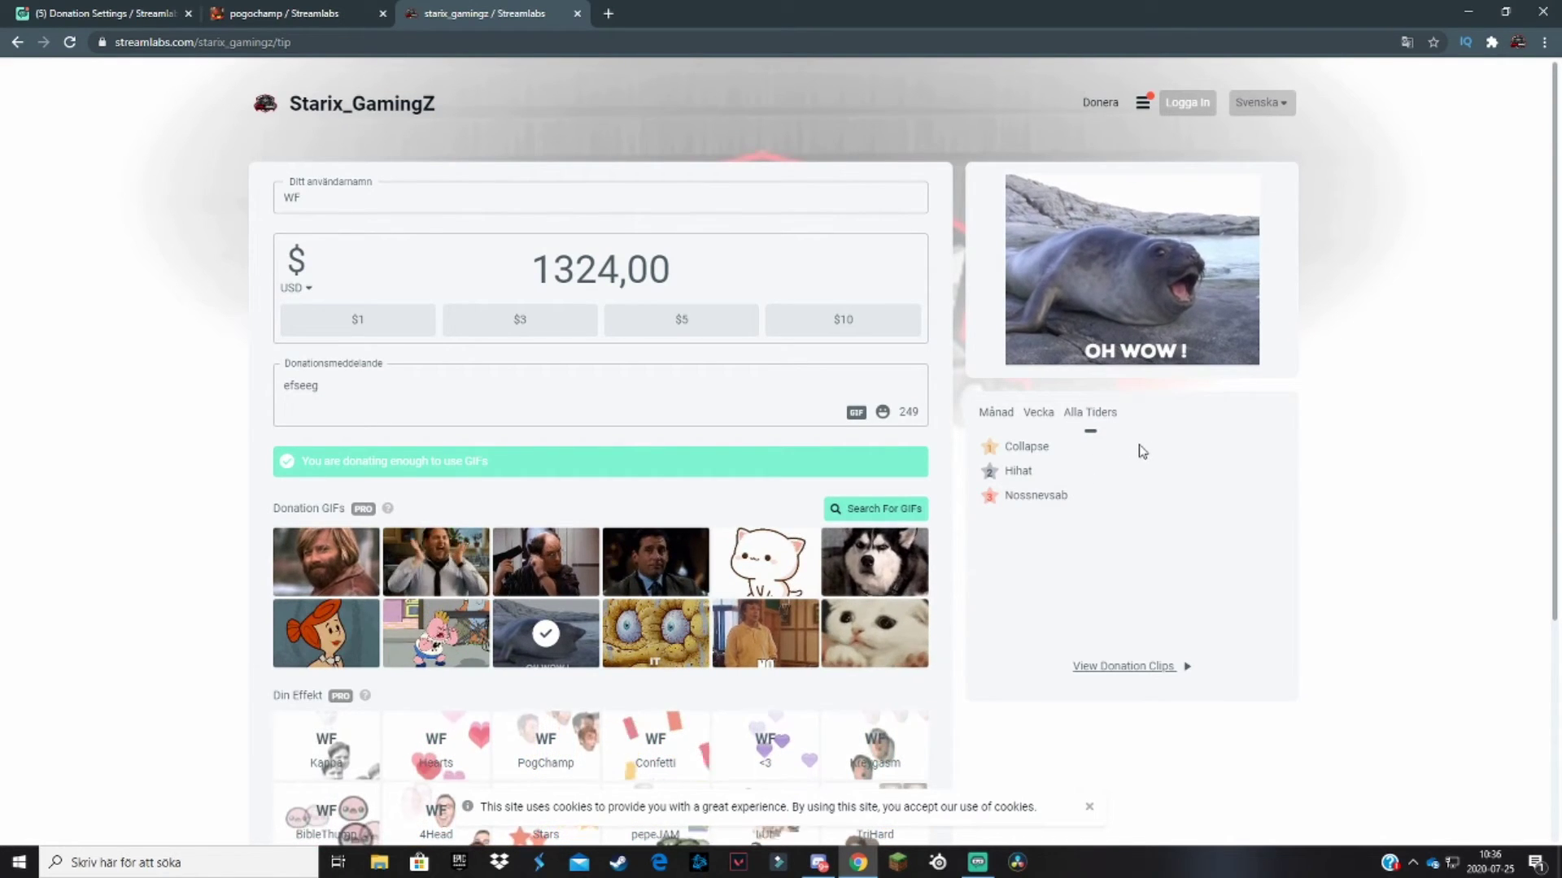
pyautogui.click(1044, 412)
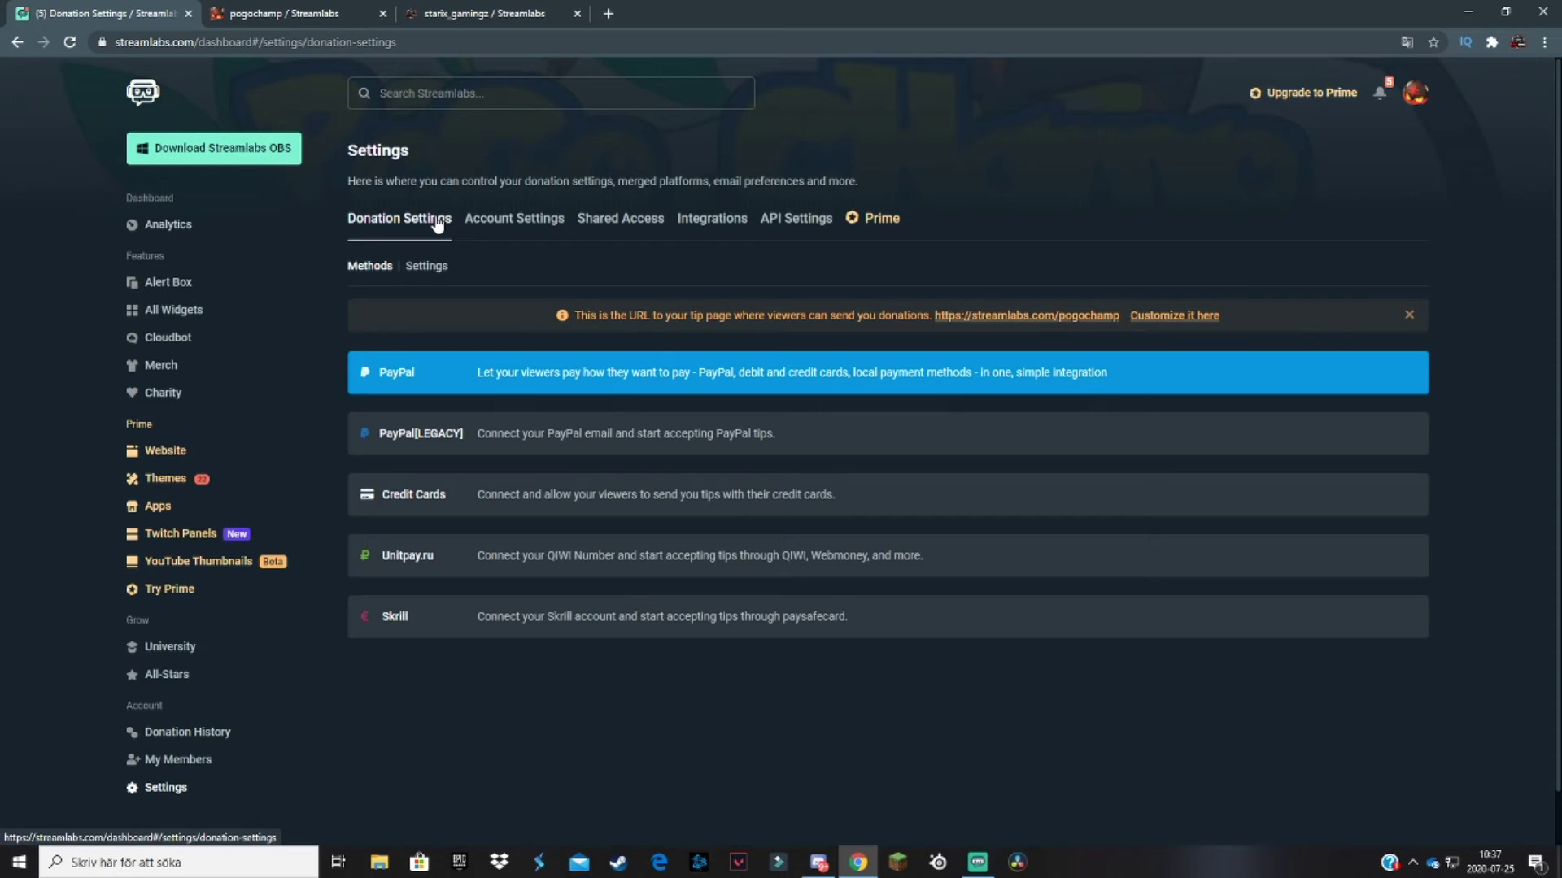
# Step: Open the streamlabs.com/pogochamp tip page listed under Din Sida in a new tab
pyautogui.click(525, 218)
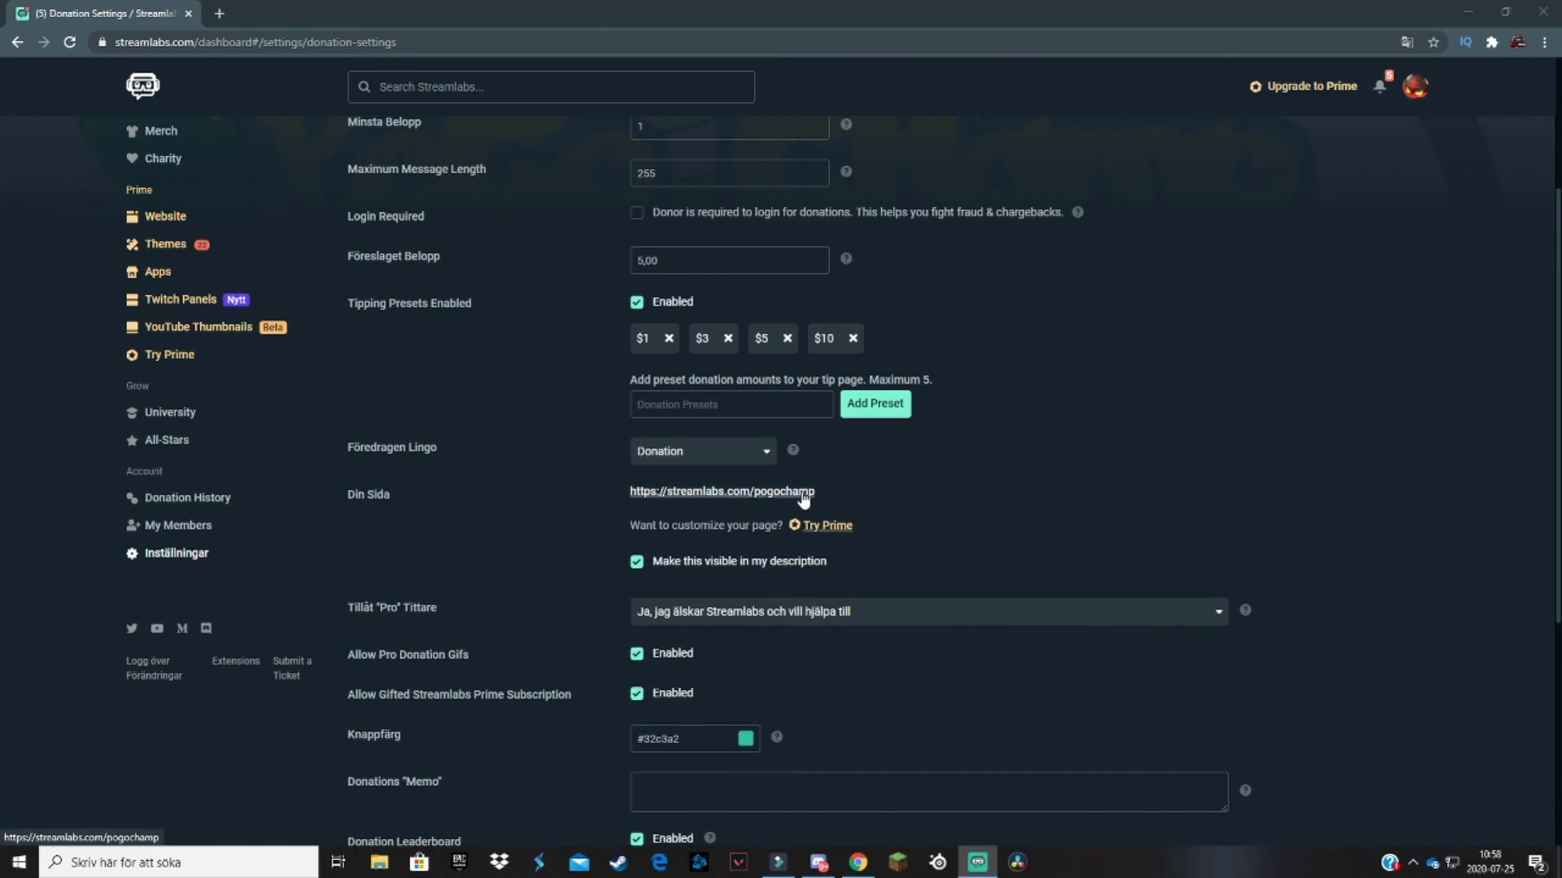
pyautogui.click(816, 492)
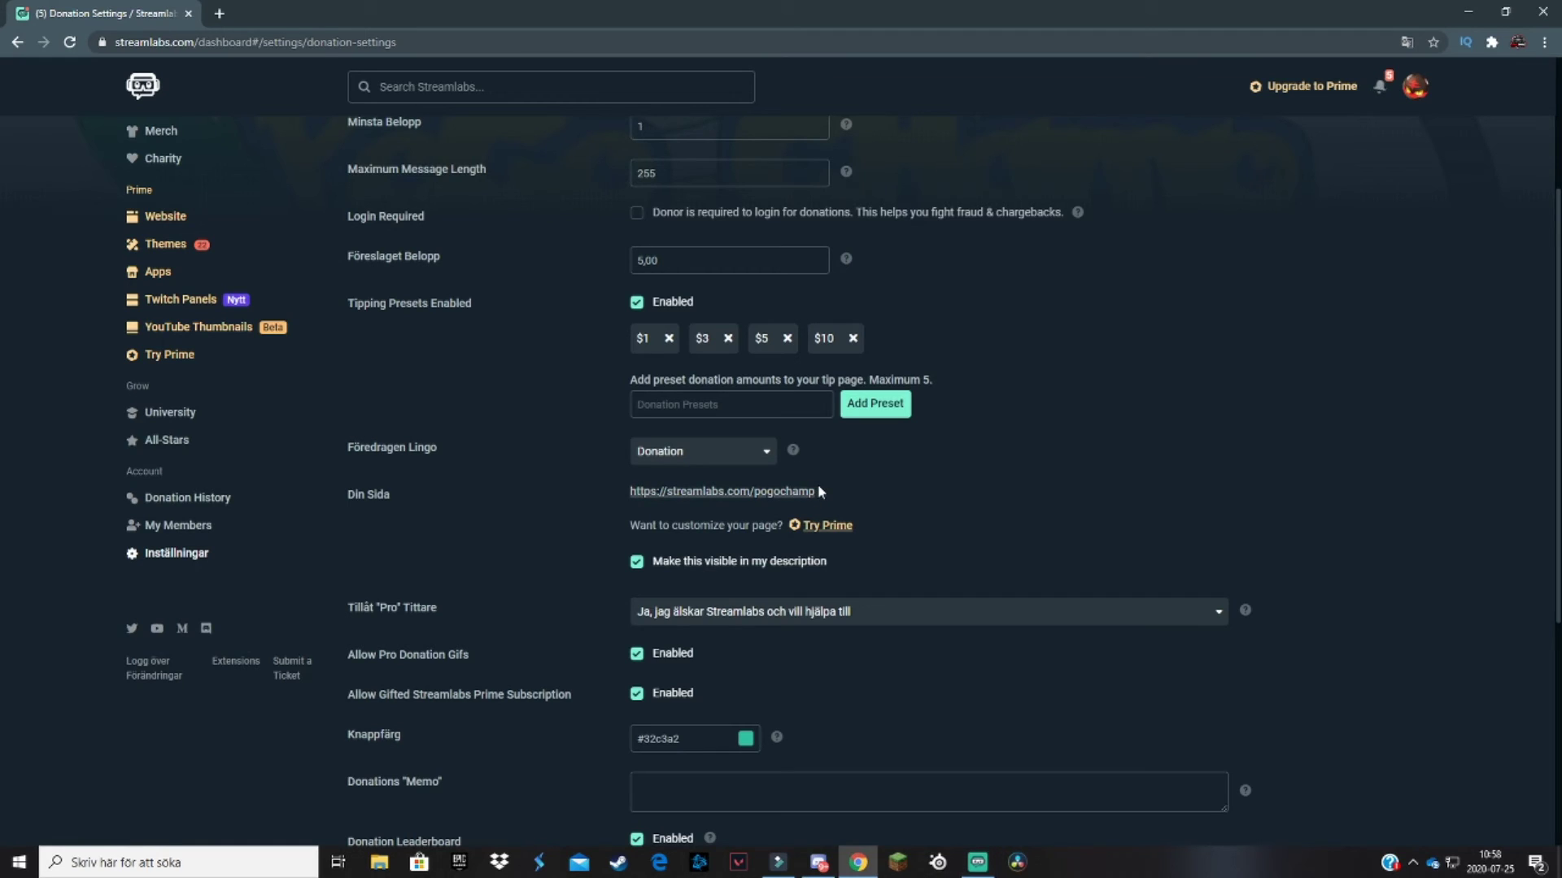
pyautogui.moveTo(344, 491); pyautogui.dragTo(388, 498)
pyautogui.click(383, 490)
pyautogui.click(734, 490)
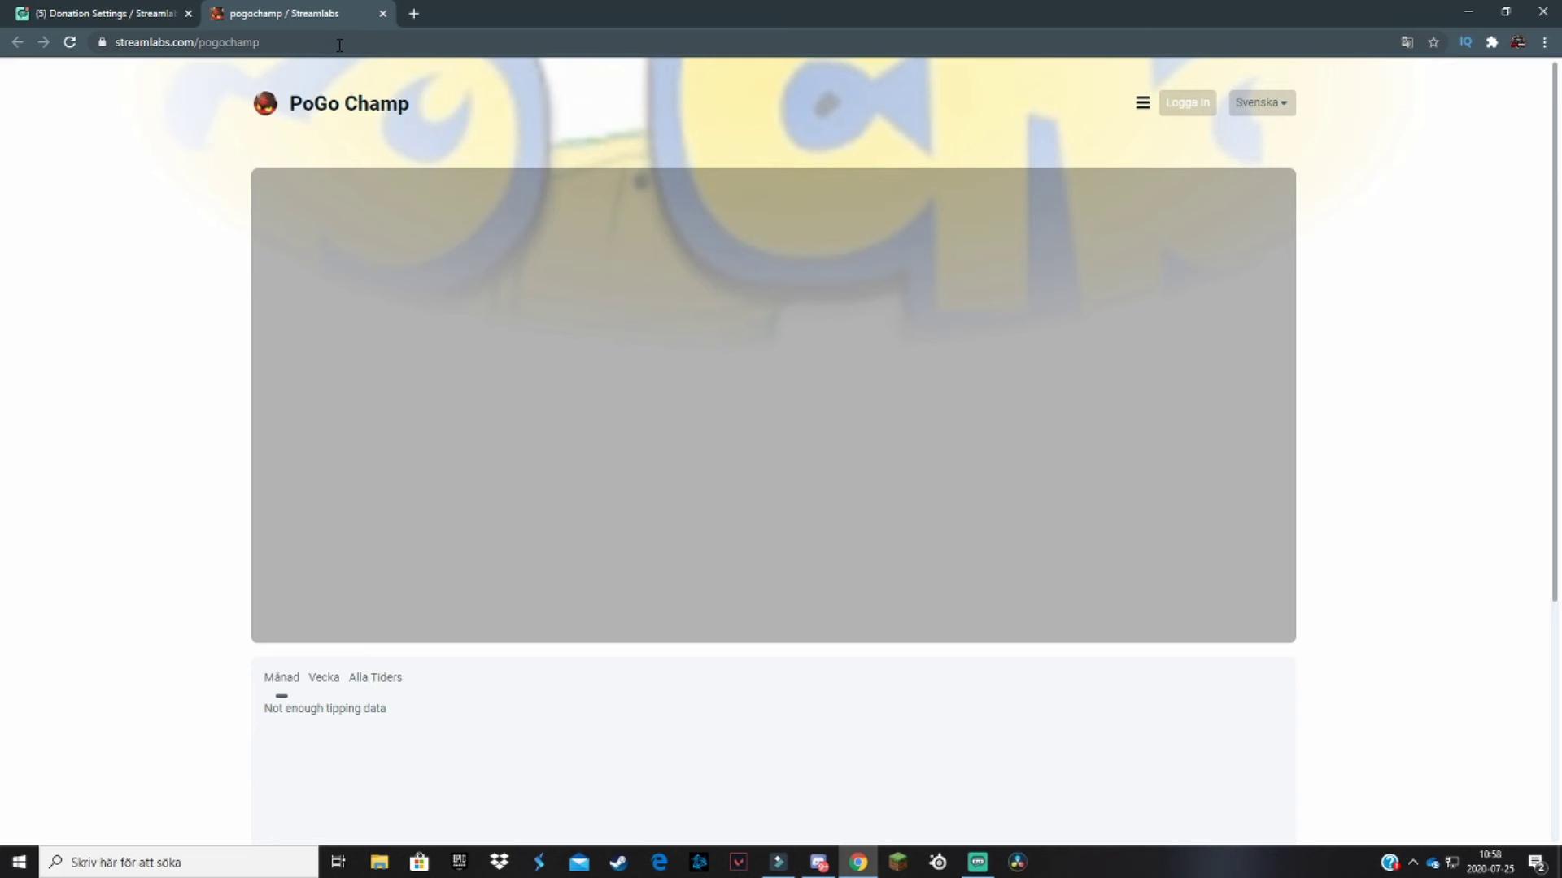
# Step: Copy the pogochamp tip page URL and open the Starix_GamingZ Twitch channel in a new tab
pyautogui.click(335, 44)
pyautogui.hotkey('ctrl', 'c')
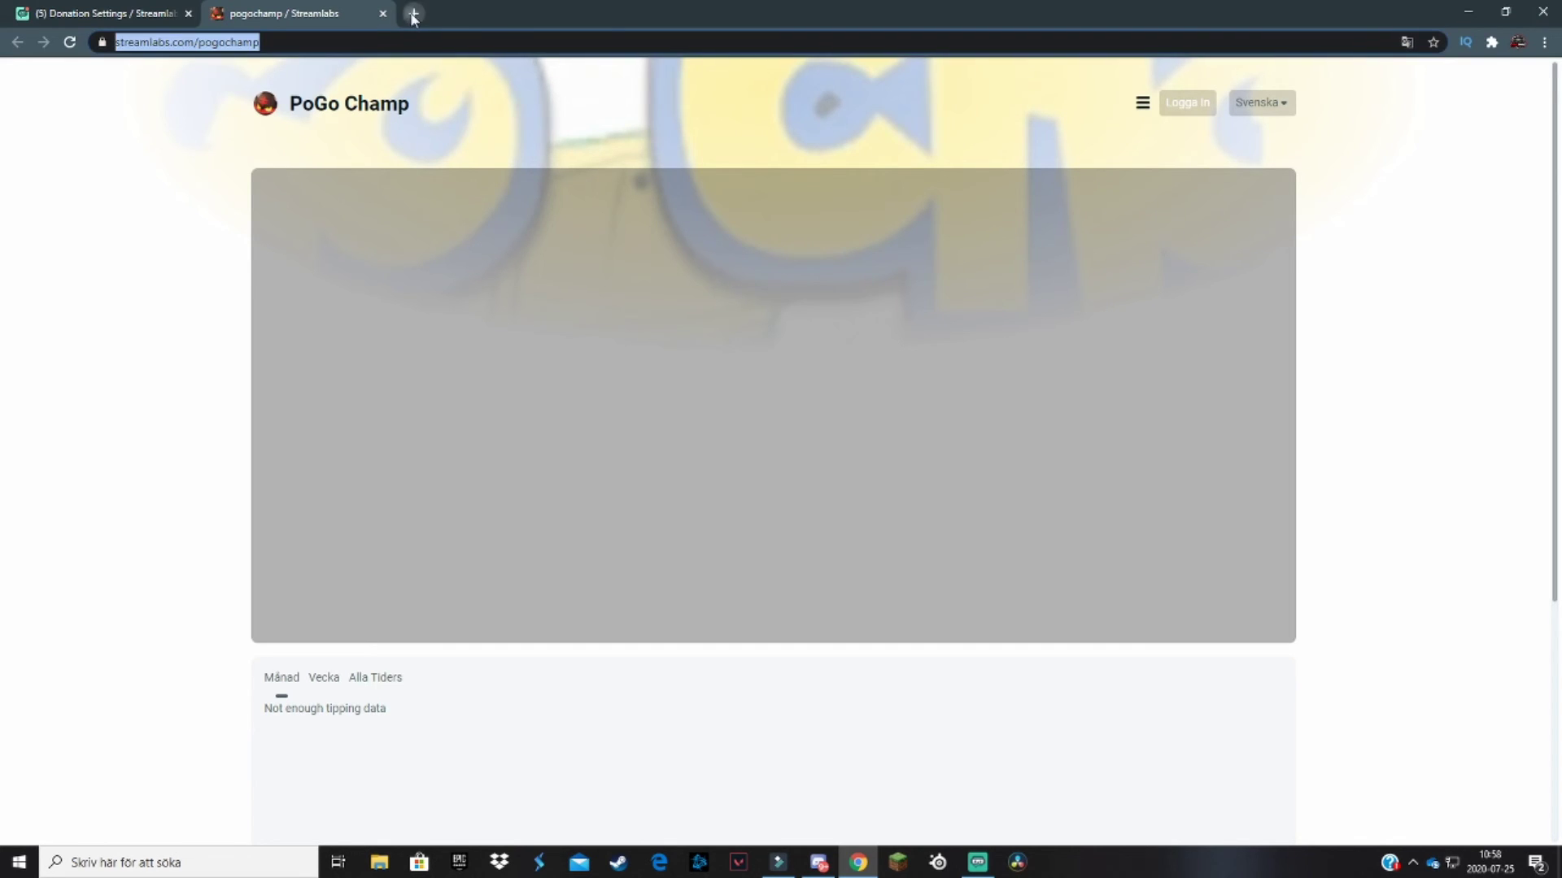
pyautogui.click(414, 13)
pyautogui.click(737, 392)
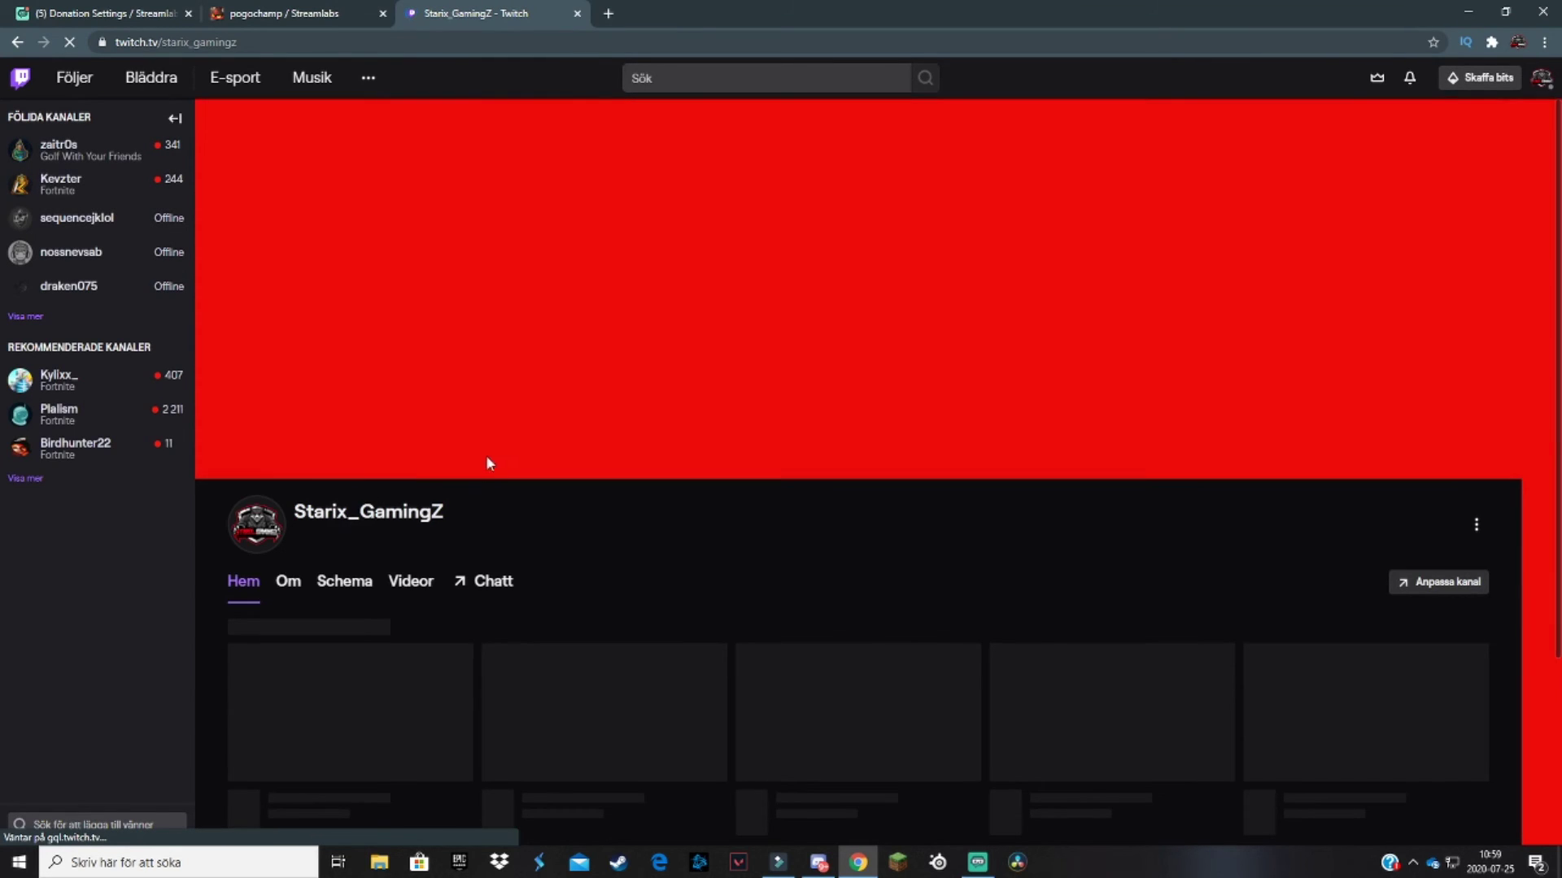
# Step: Switch the Twitch channel to its Om page with Redigera paneler turned on
pyautogui.scroll(-5, 484, 456)
pyautogui.click(288, 200)
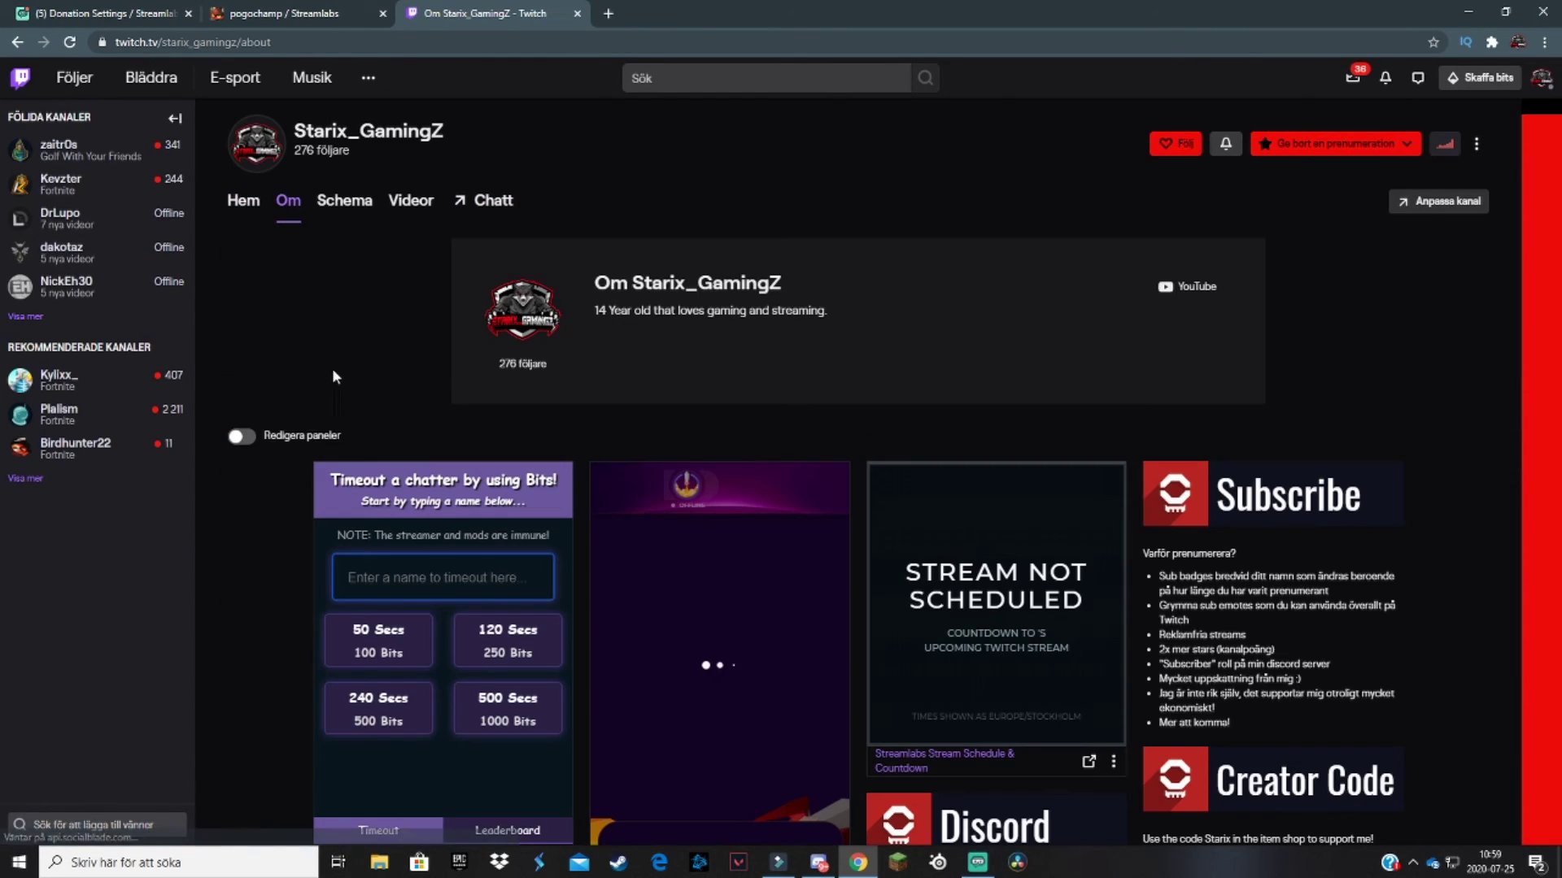
pyautogui.click(243, 437)
pyautogui.scroll(-10, 420, 418)
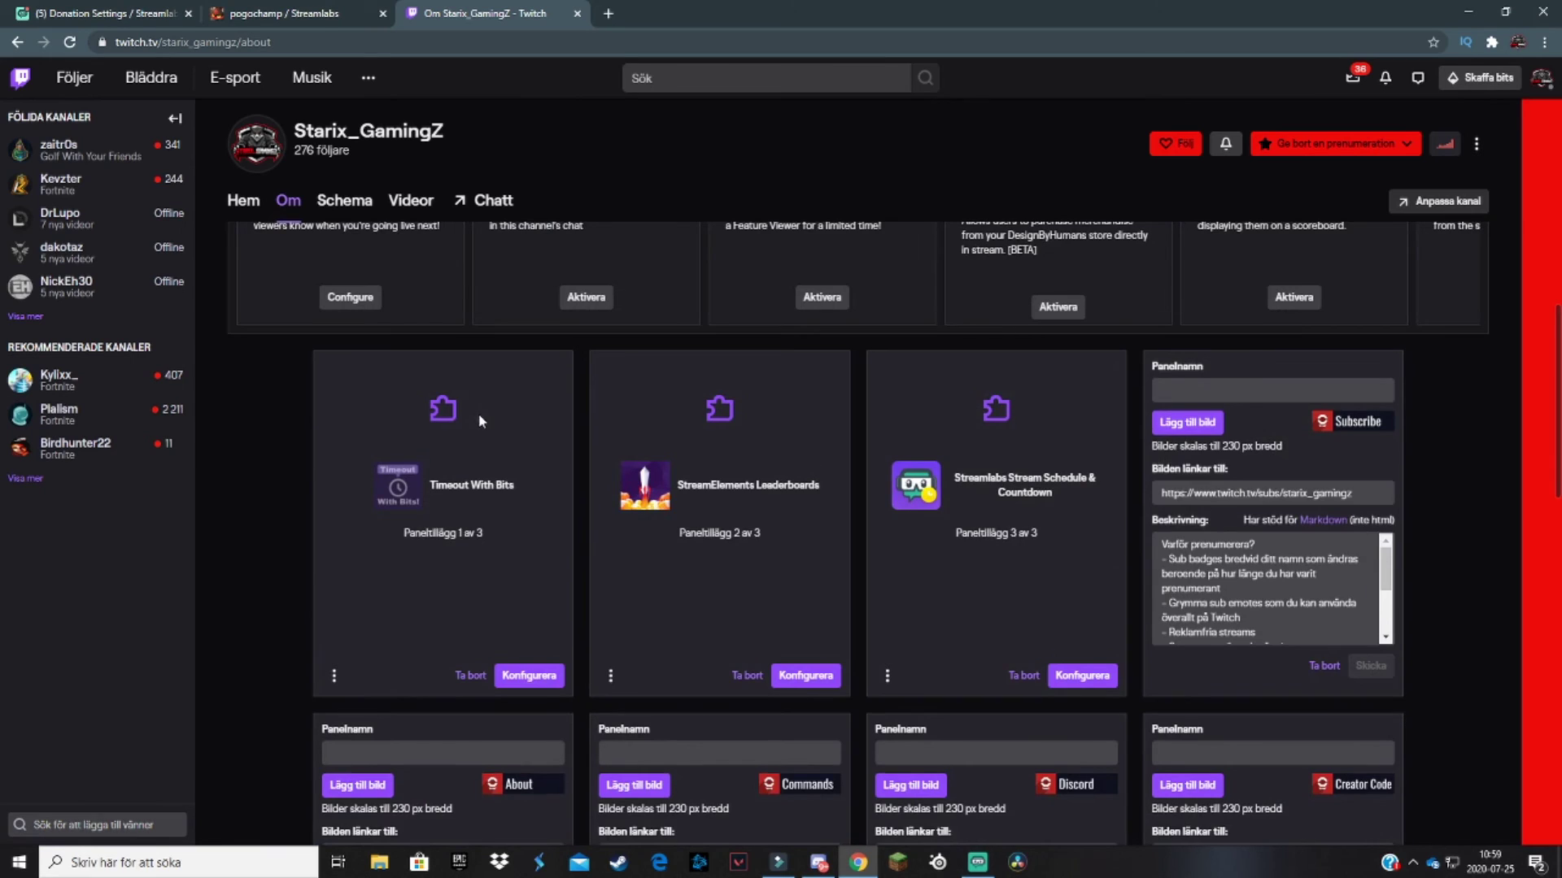
pyautogui.scroll(-4, 712, 406)
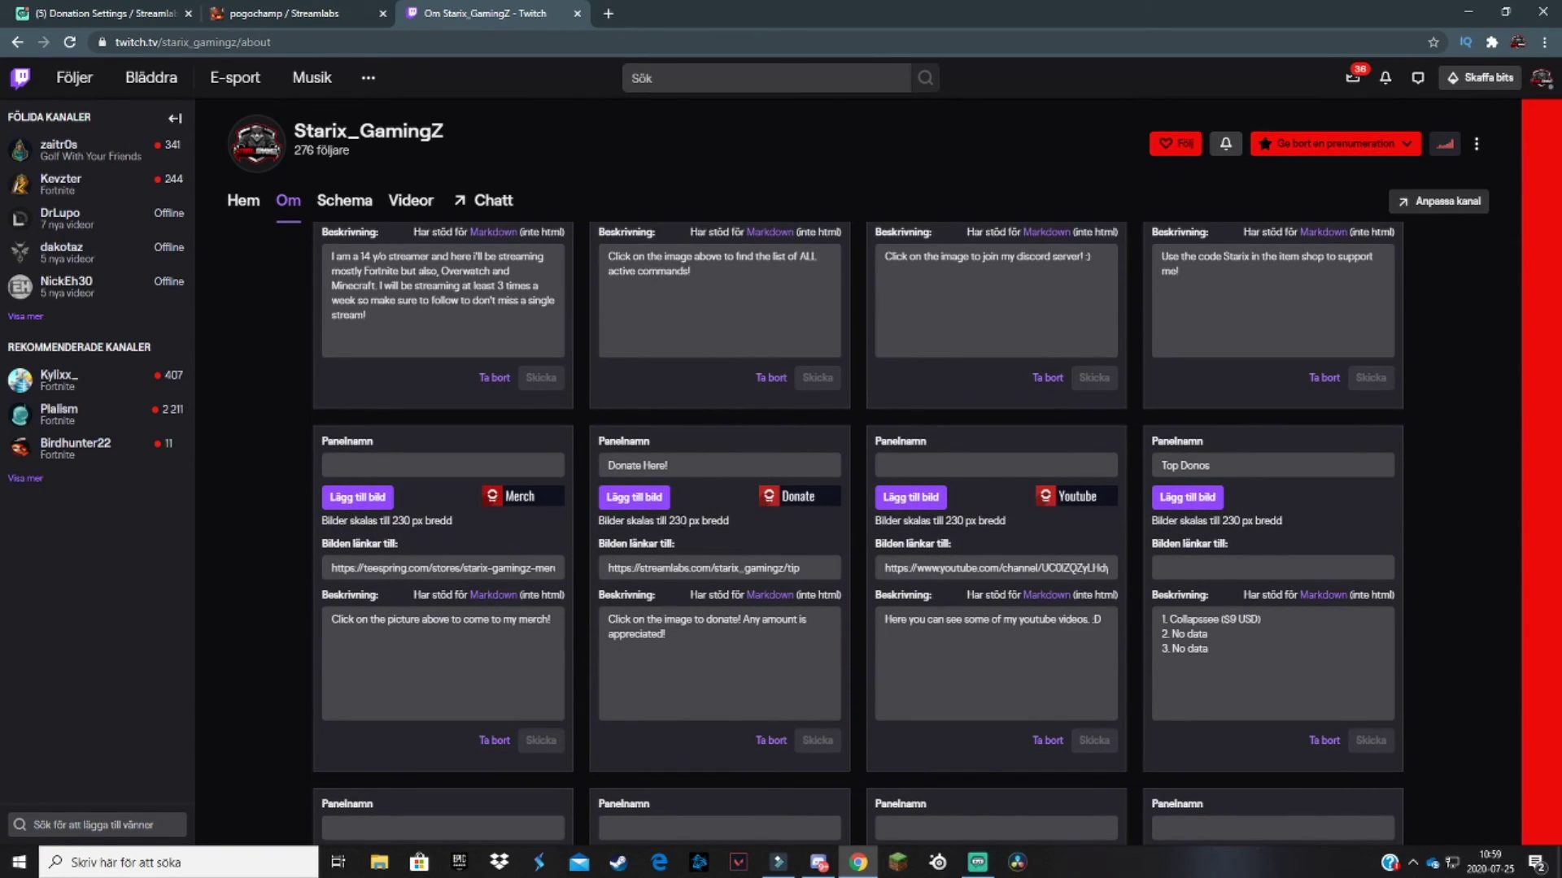
# Step: Remove the pasted pogochamp link and keep the Donate panel linking to streamlabs.com/starix_gamingz/tip
pyautogui.click(720, 635)
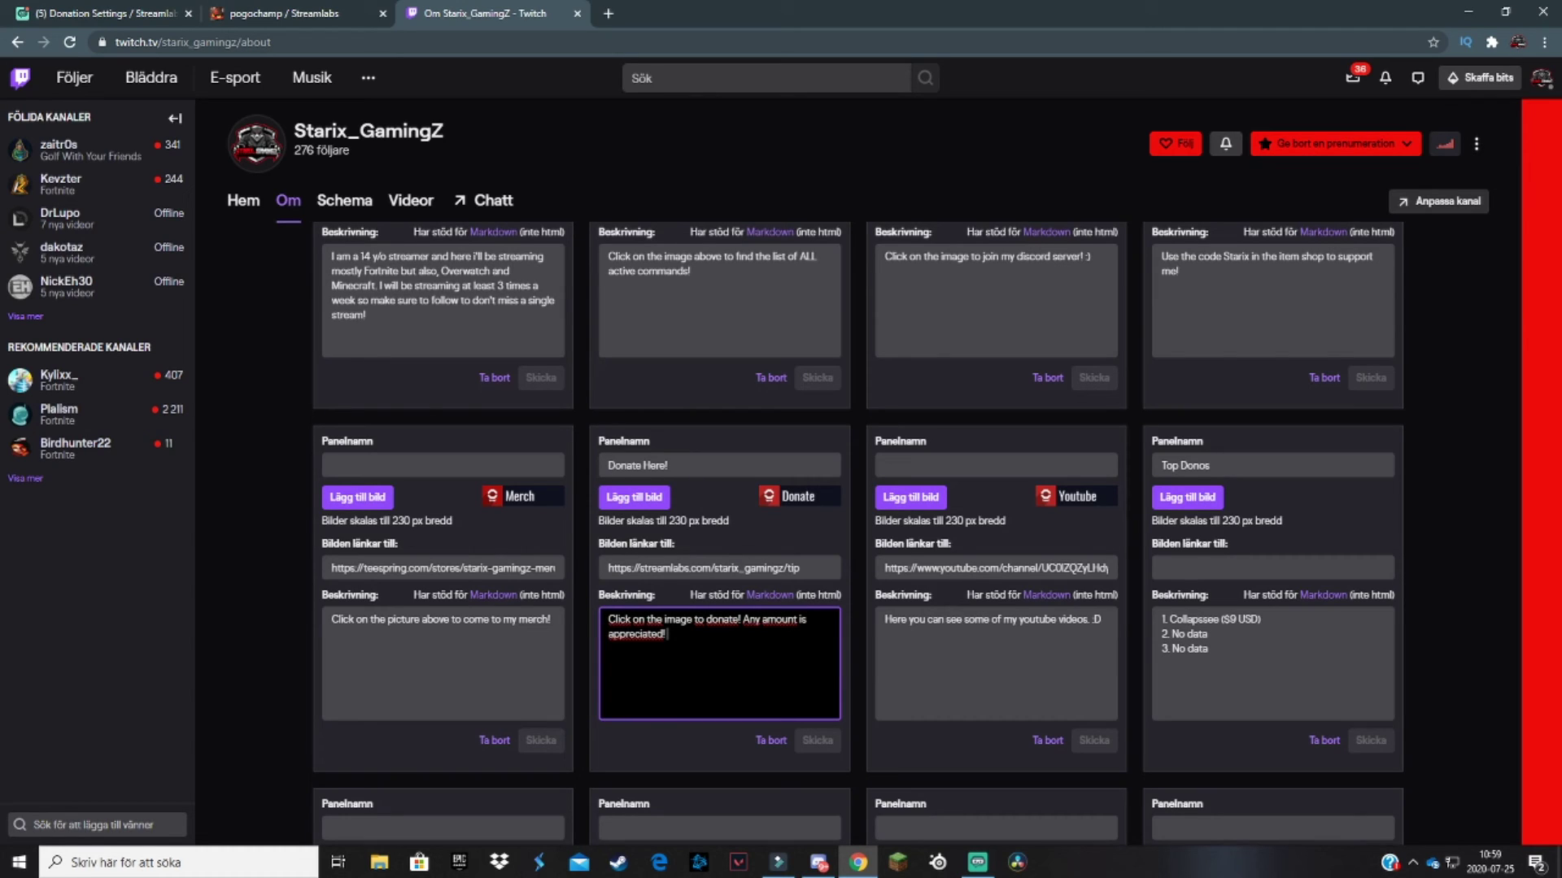
pyautogui.press('Return')
pyautogui.hotkey('ctrl', 'v')
pyautogui.moveTo(771, 648); pyautogui.dragTo(600, 659)
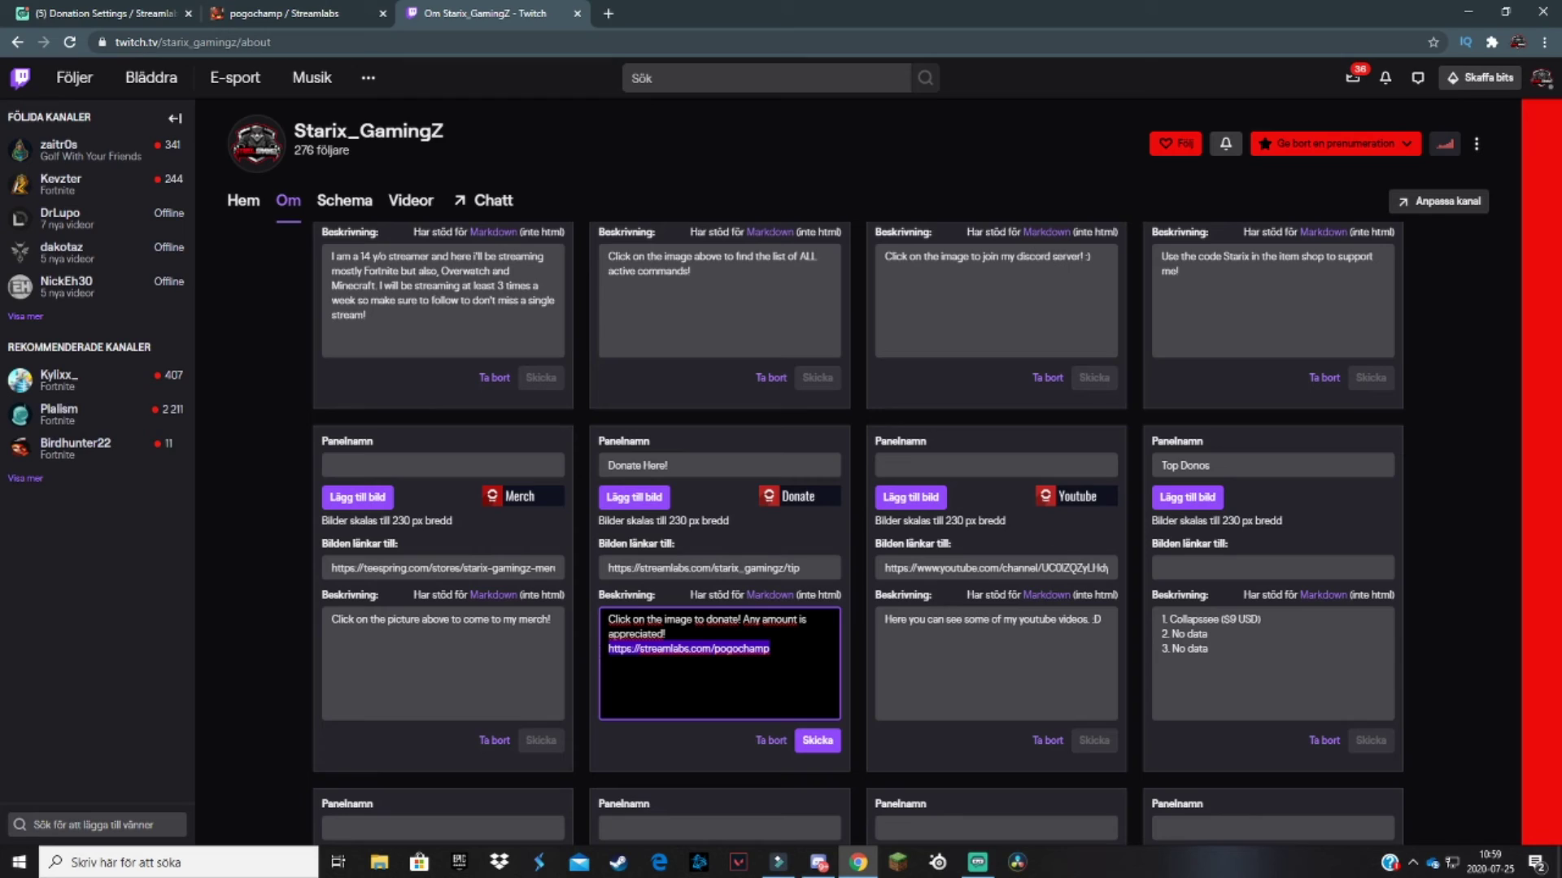
pyautogui.press('BackSpace')
pyautogui.moveTo(818, 566); pyautogui.dragTo(621, 569)
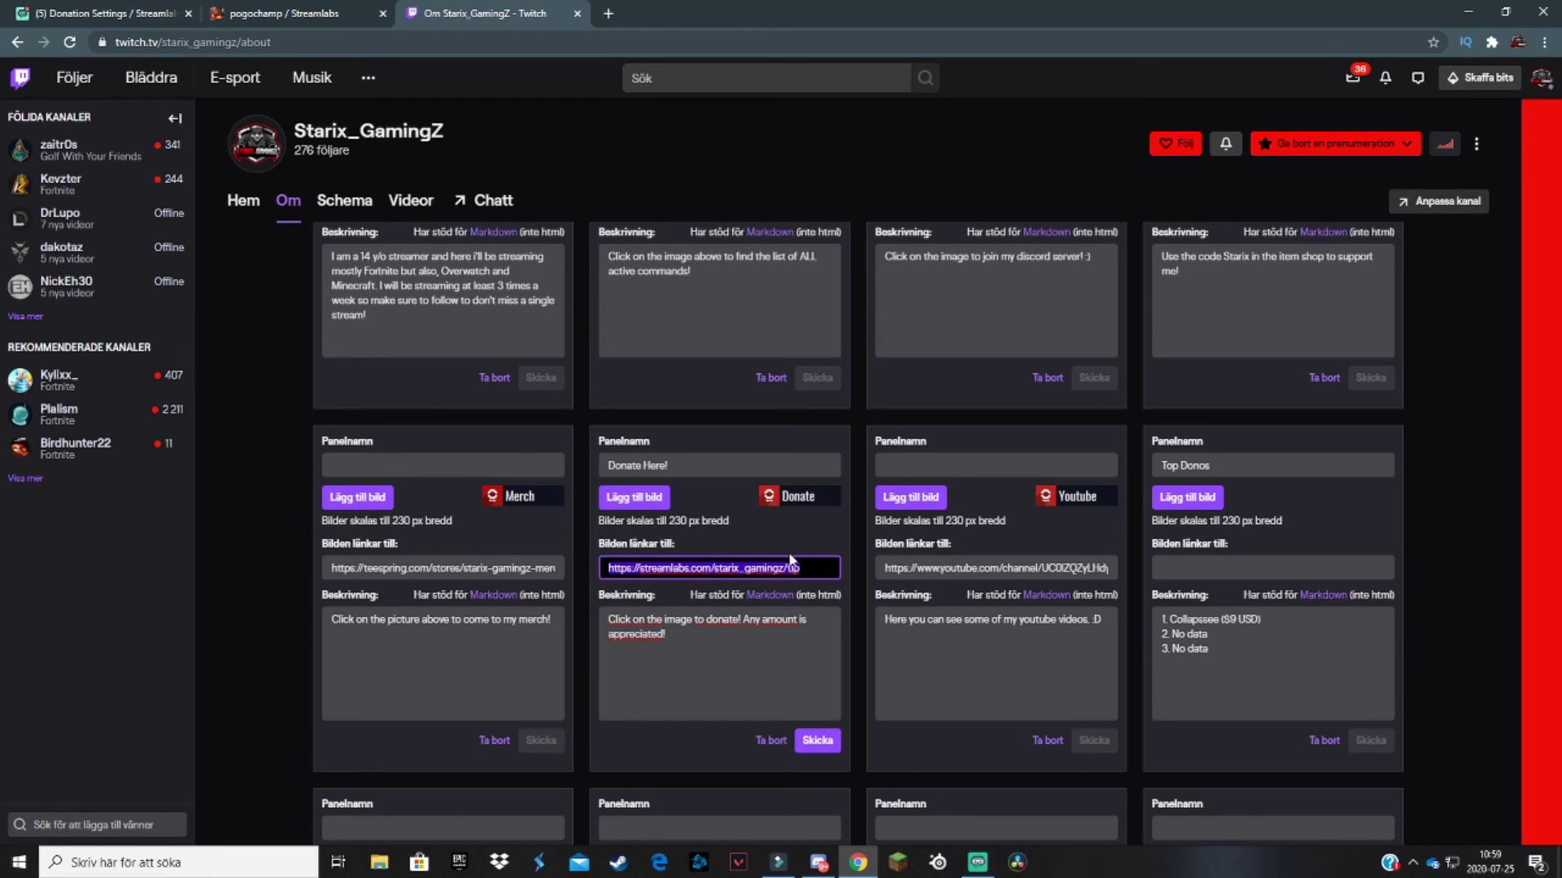
pyautogui.press('End')
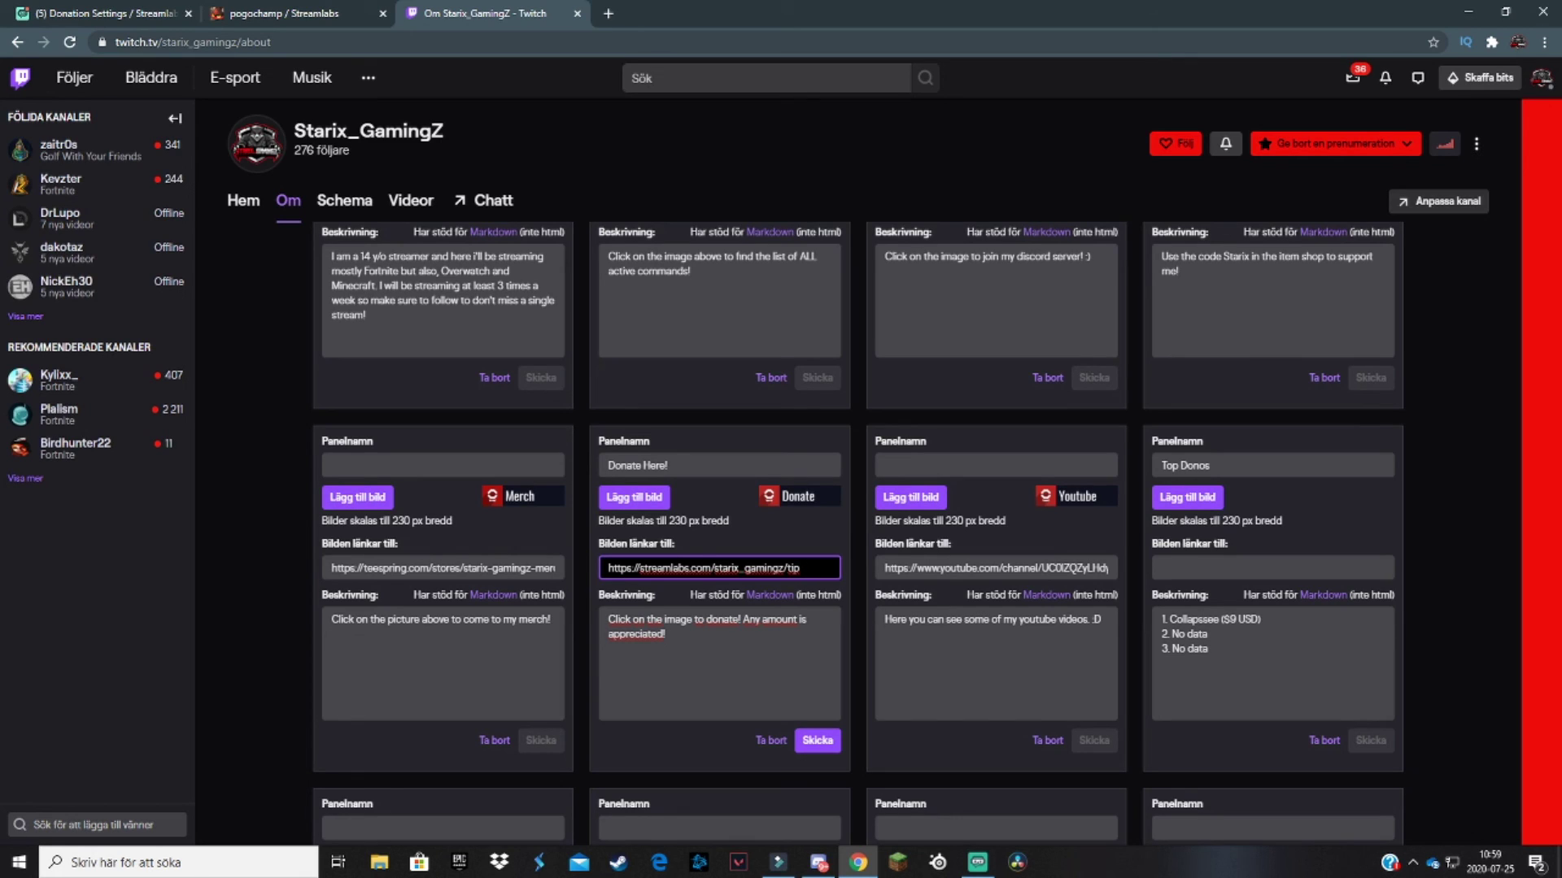
# Step: Save the Donate panel with Skicka, exit panel editing, and confirm its image opens the Streamlabs tip page
pyautogui.click(817, 740)
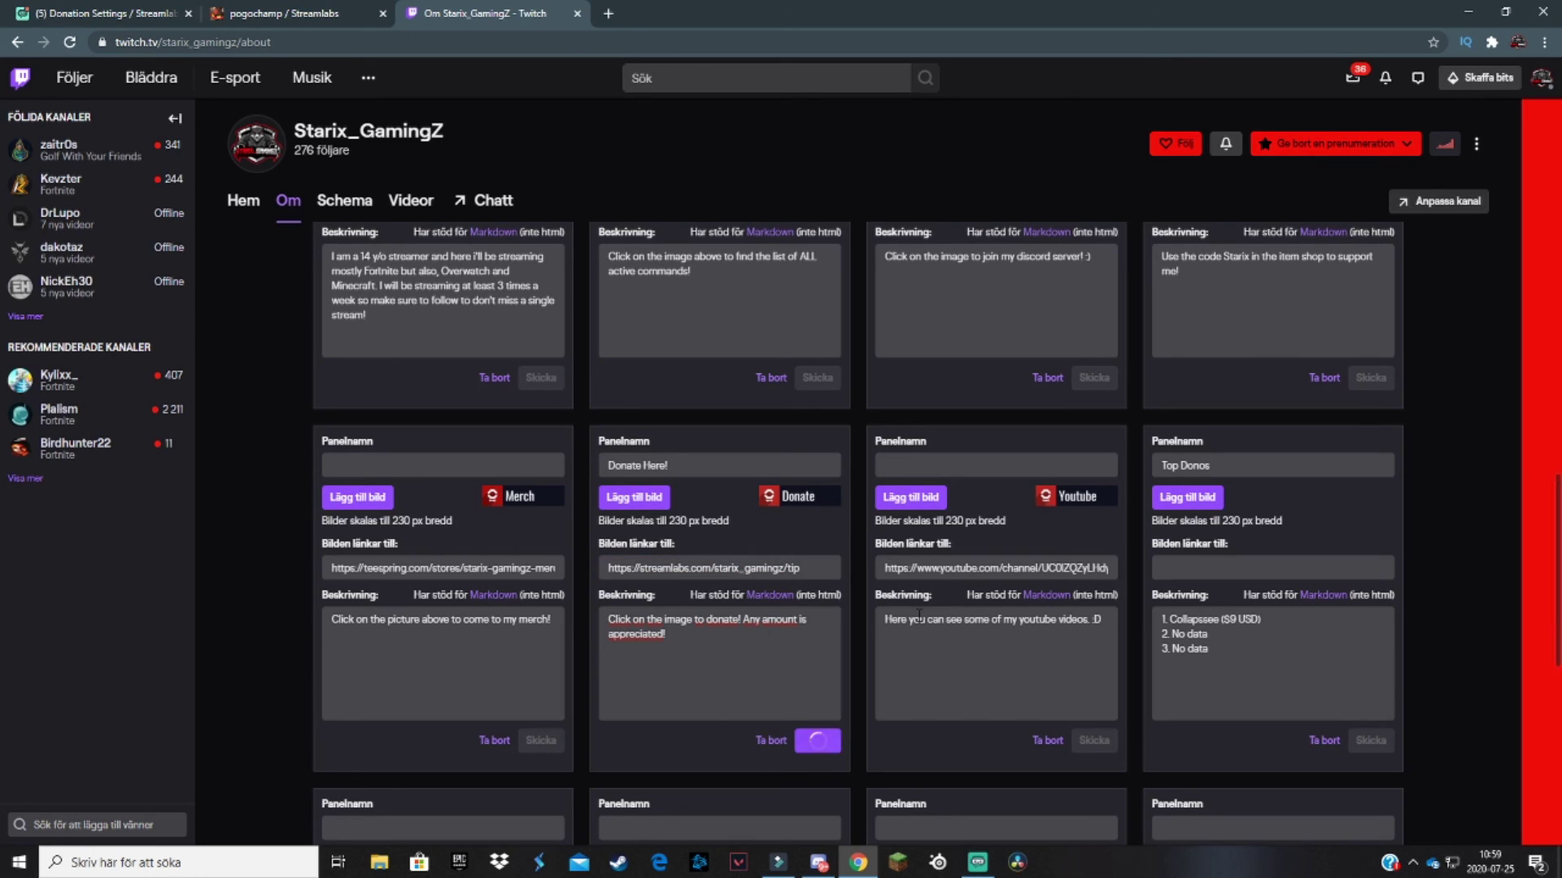
pyautogui.scroll(10, 391, 505)
pyautogui.click(243, 442)
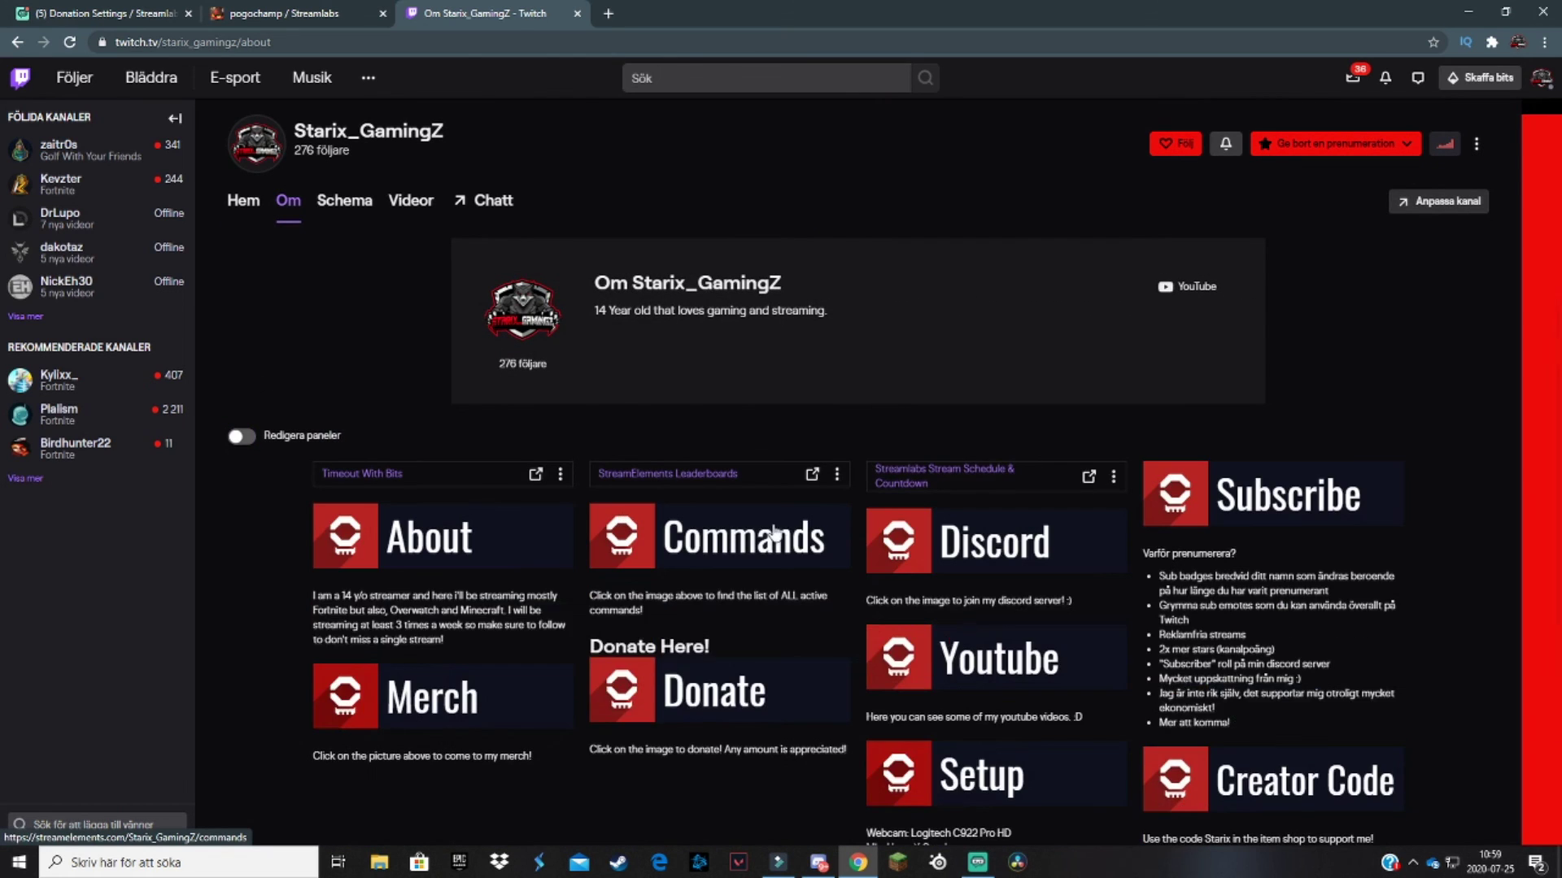
pyautogui.scroll(-5, 815, 485)
pyautogui.scroll(-2, 814, 417)
pyautogui.scroll(-1, 829, 333)
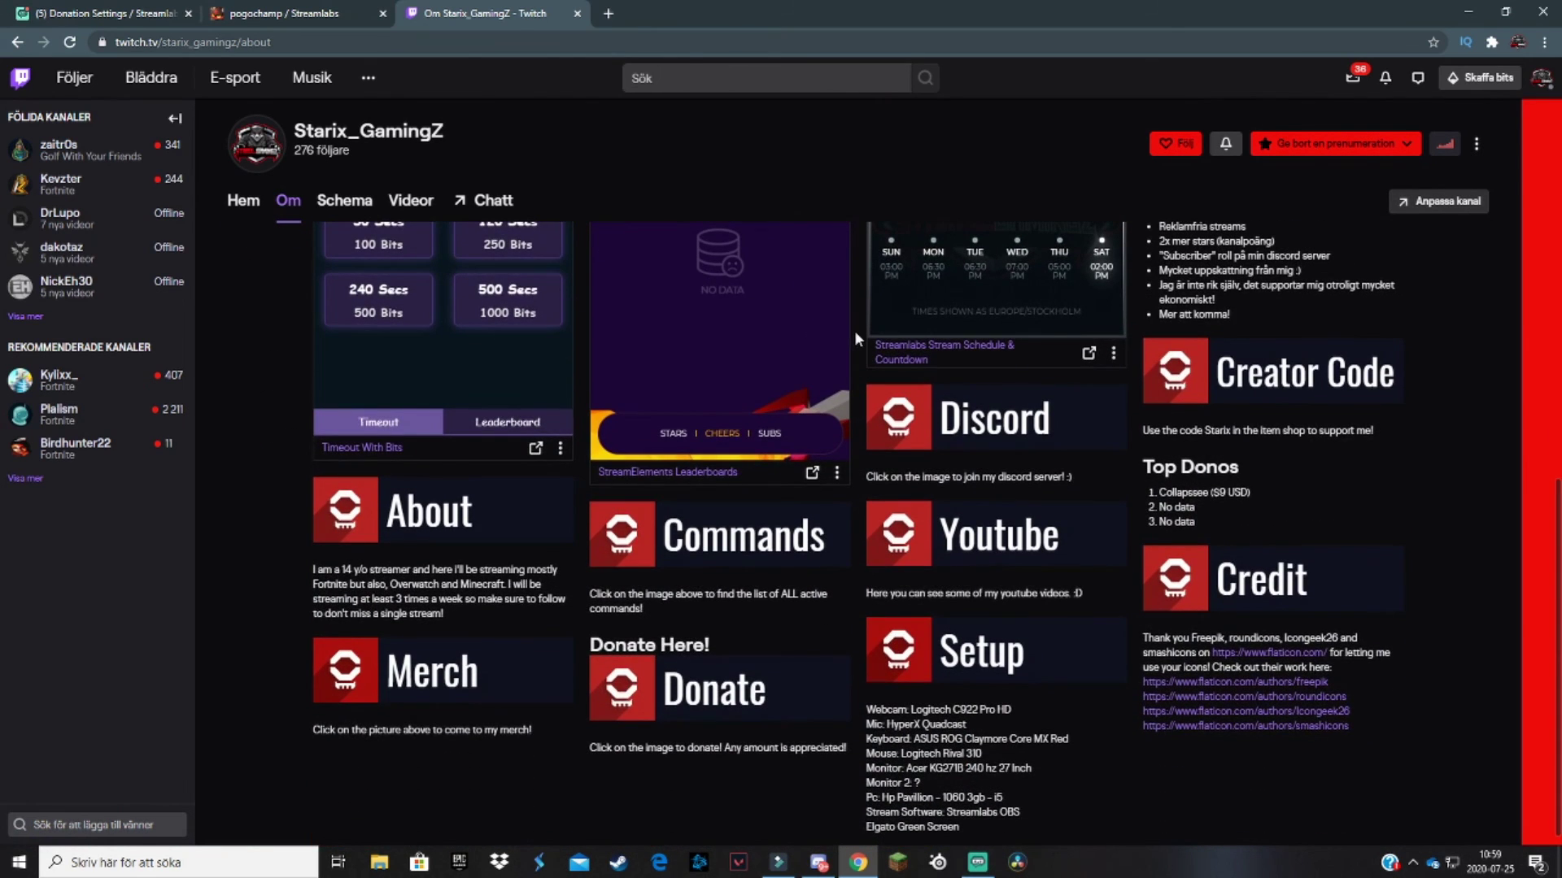
pyautogui.click(730, 698)
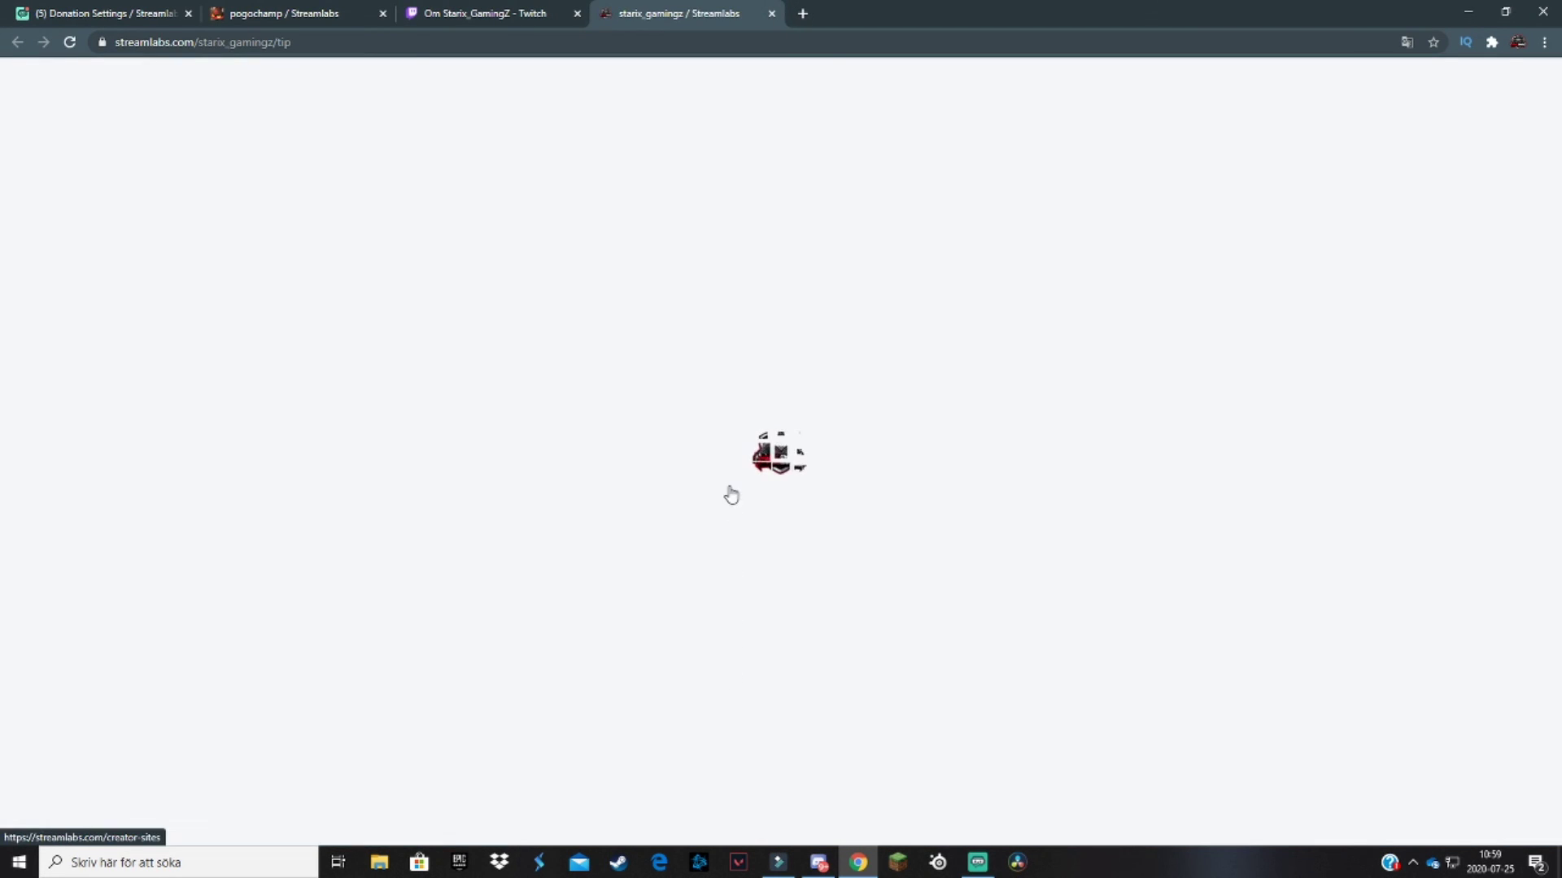